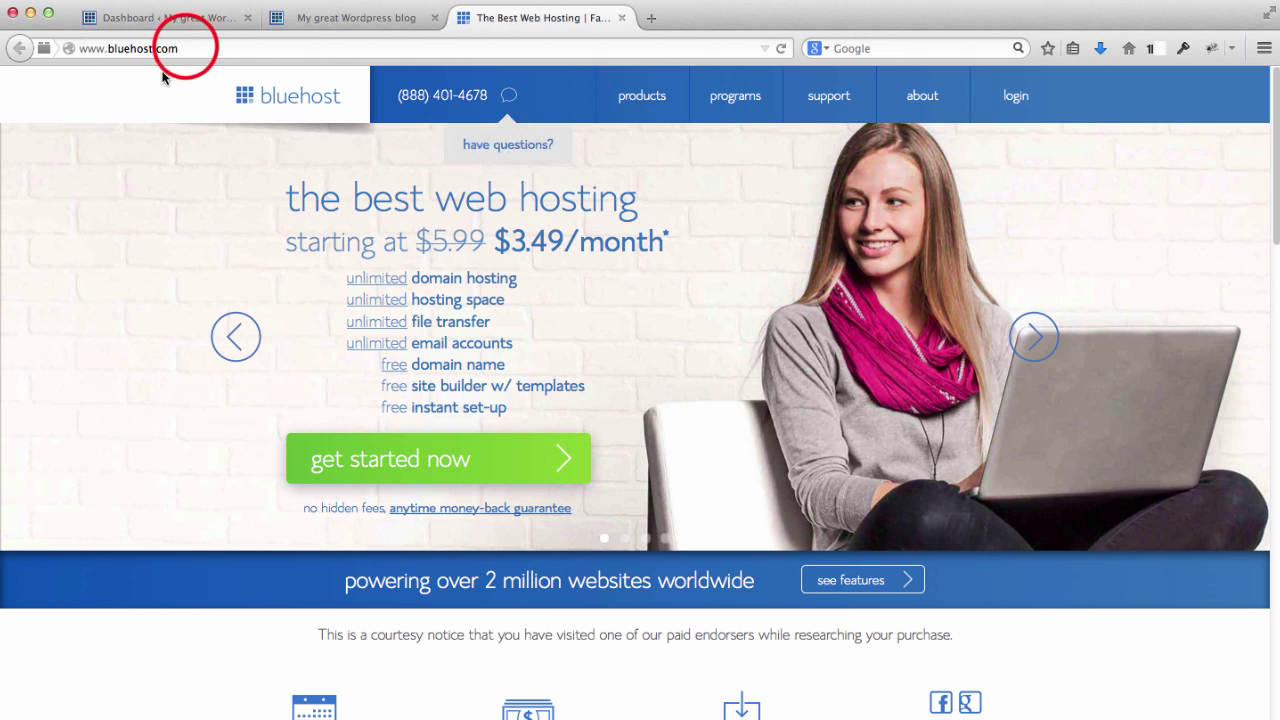
- Go from the current web address to the Bluehost hosting login page
click(183, 48)
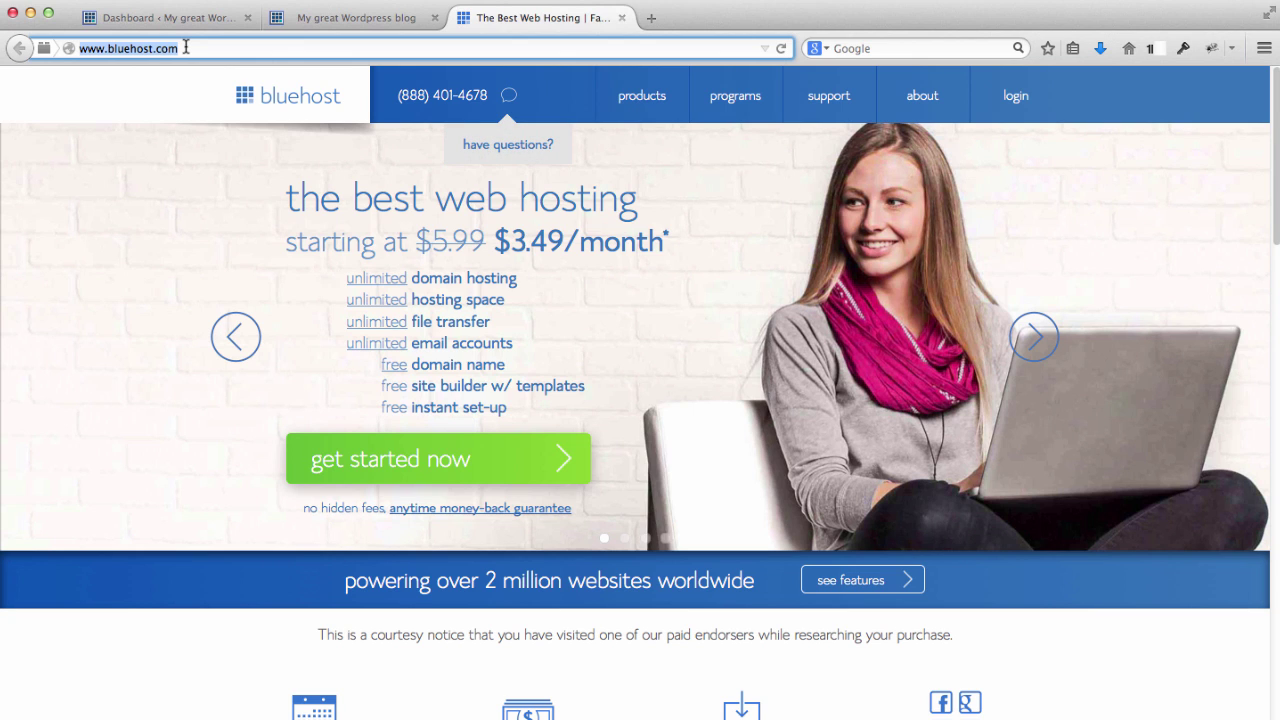
click(91, 275)
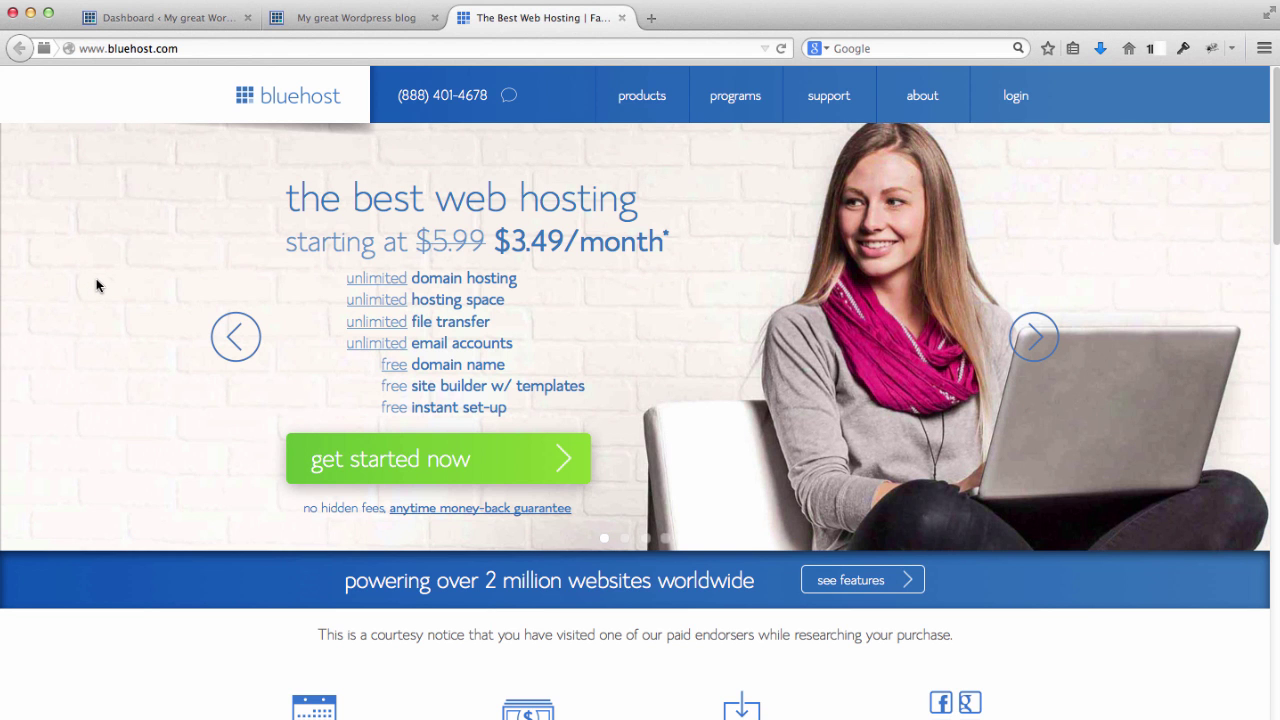
click(1024, 105)
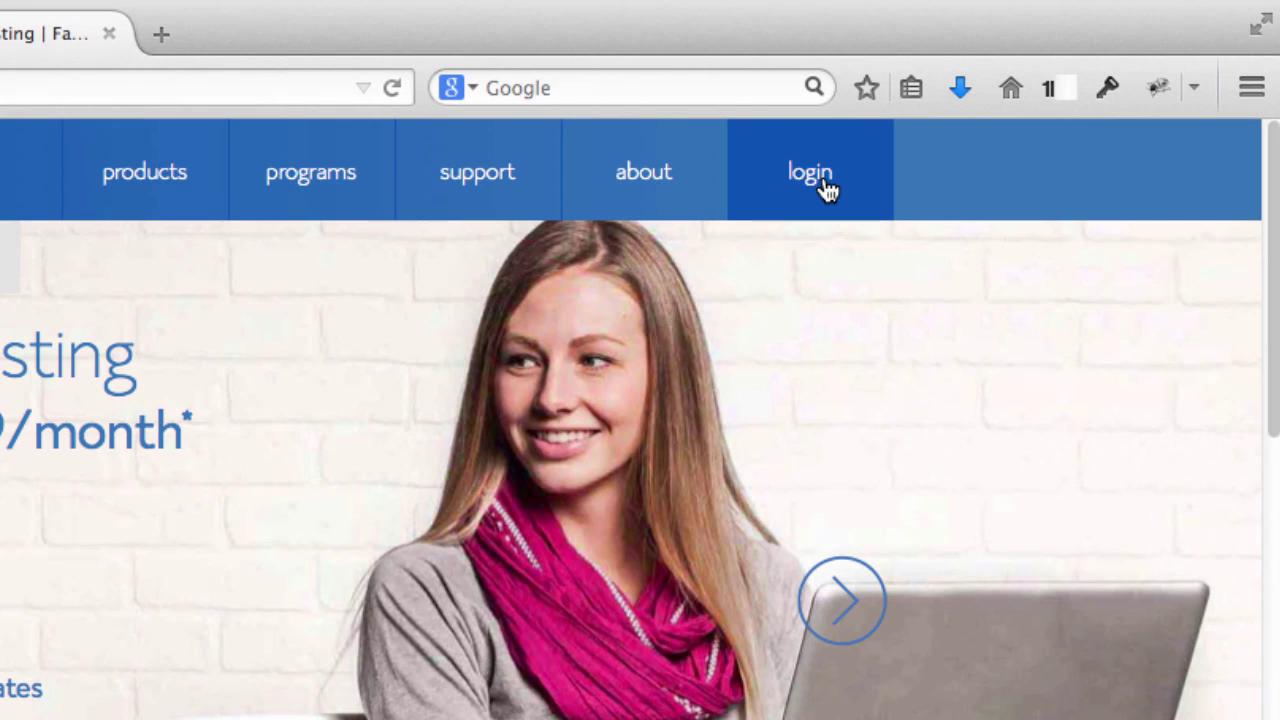
click(825, 190)
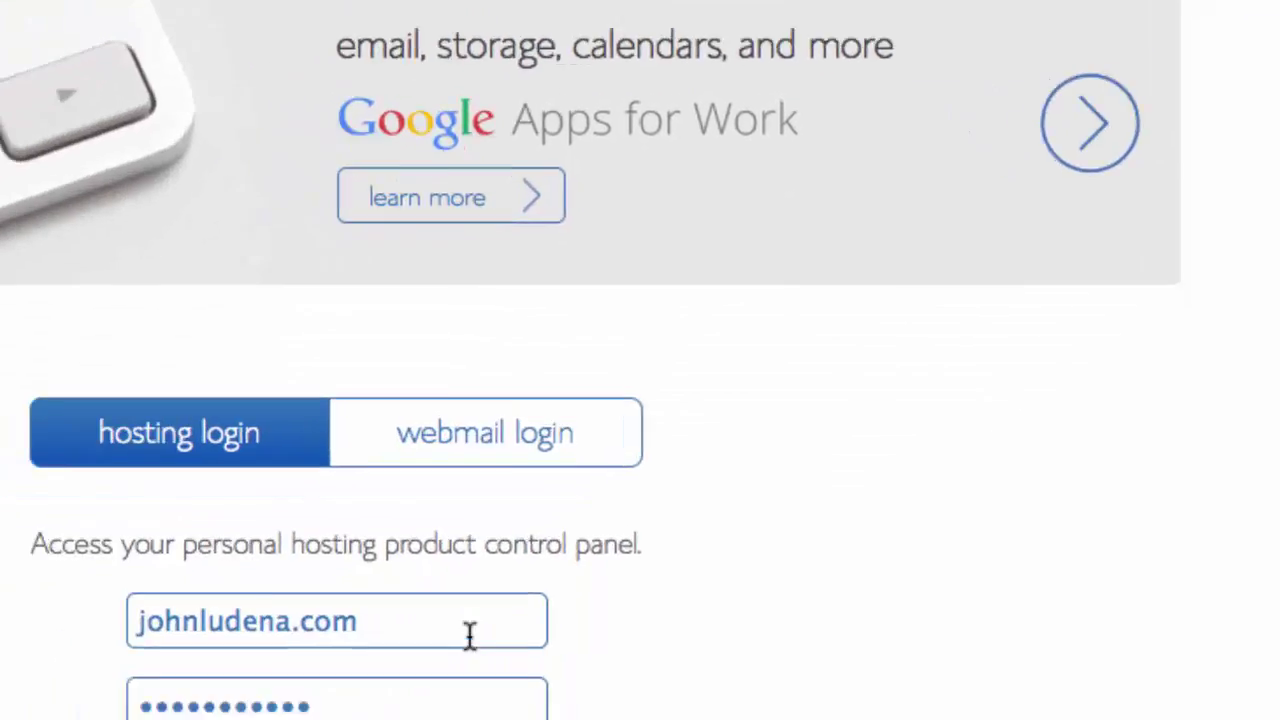
- Check the autofilled hosting domain and password, then submit the login
click(469, 634)
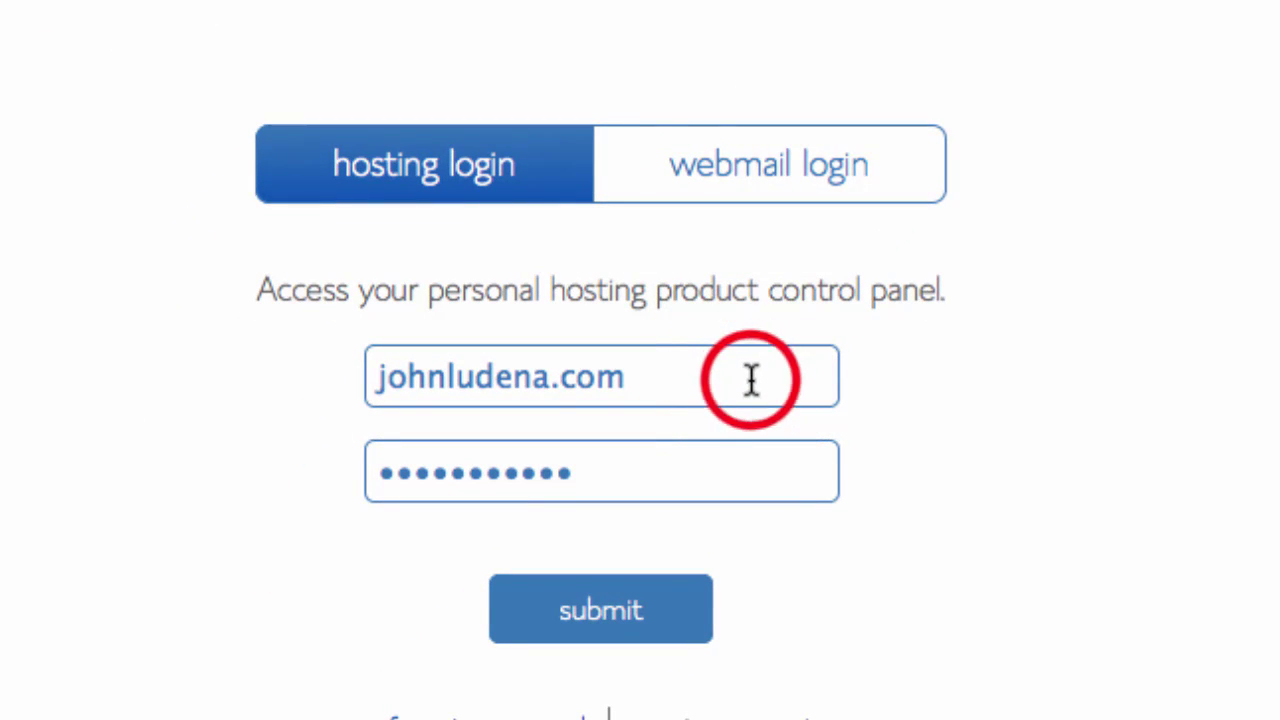
drag(752, 380, 349, 374)
click(1027, 388)
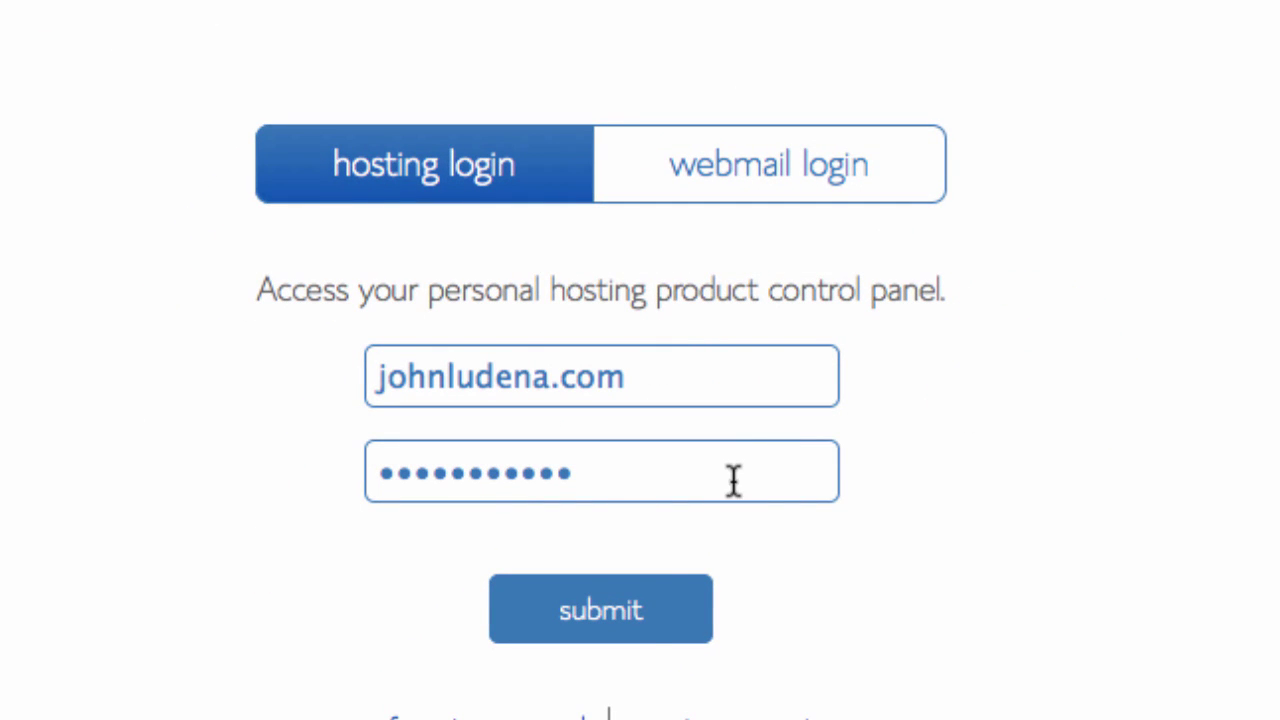
click(569, 611)
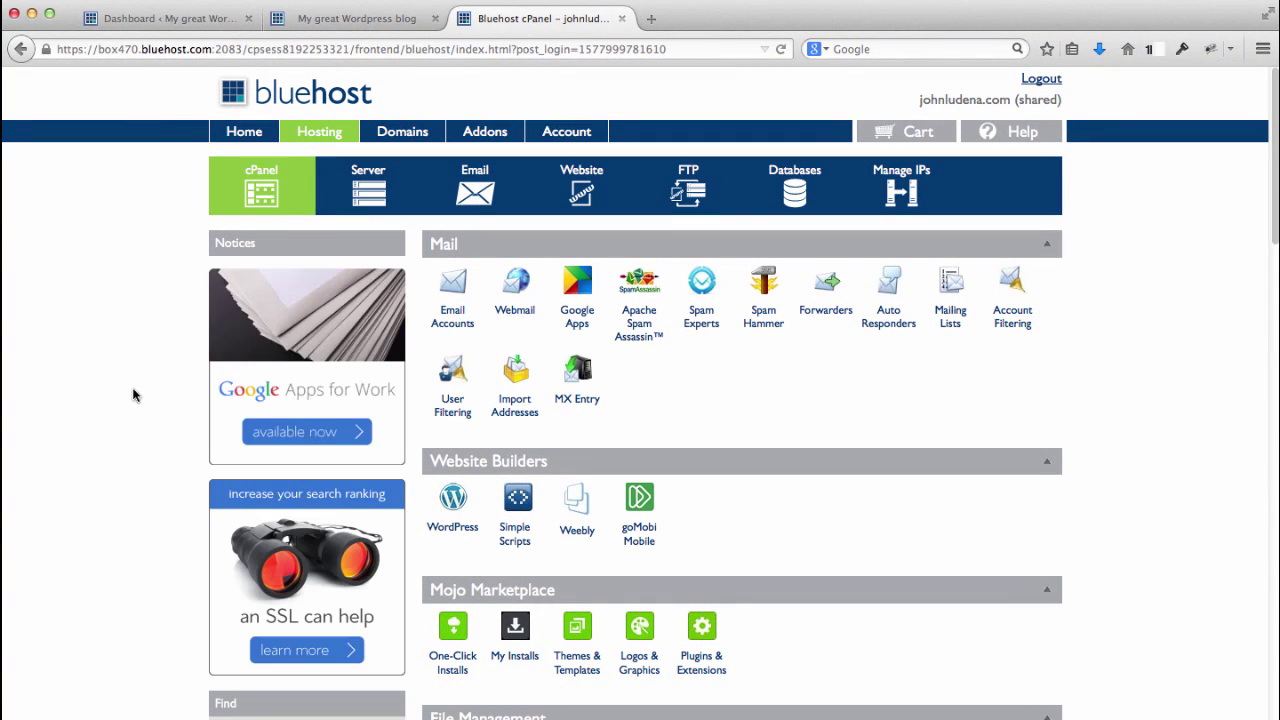
- Scroll through the cPanel dashboard to review the Mail, Website Builders and Mojo Marketplace tools
scroll(133, 396, down, 2)
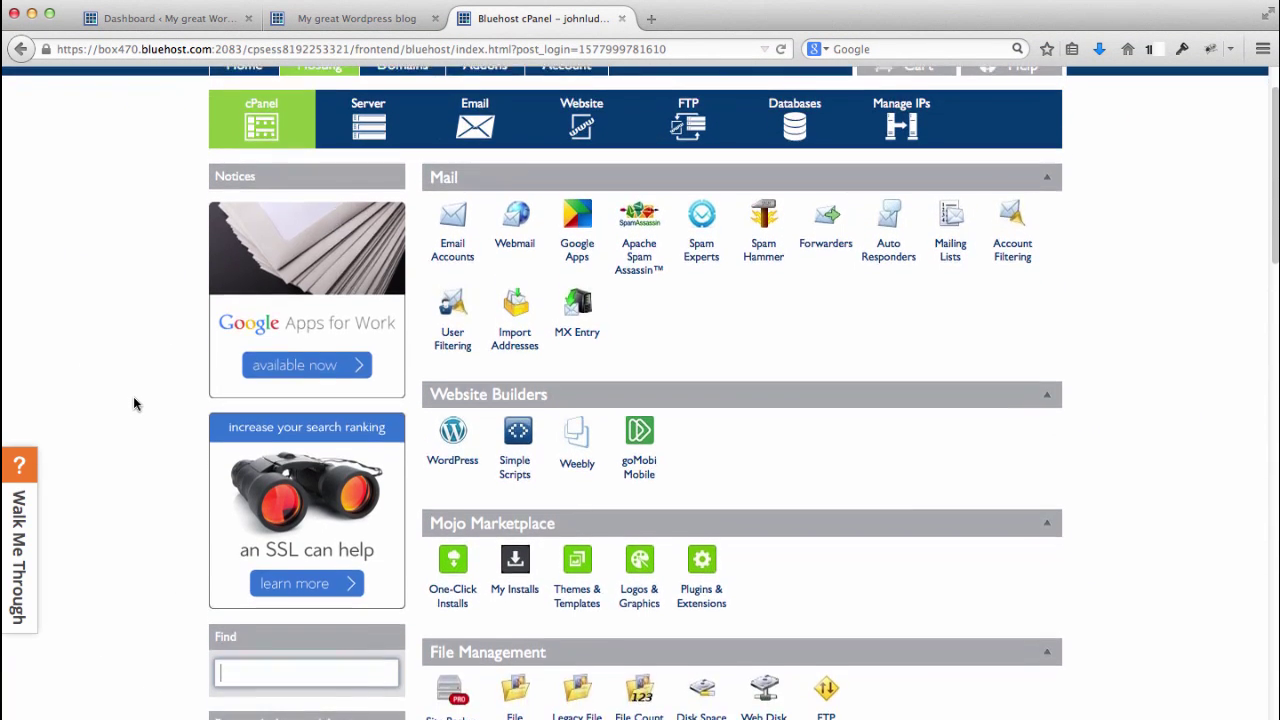
scroll(133, 396, up, 2)
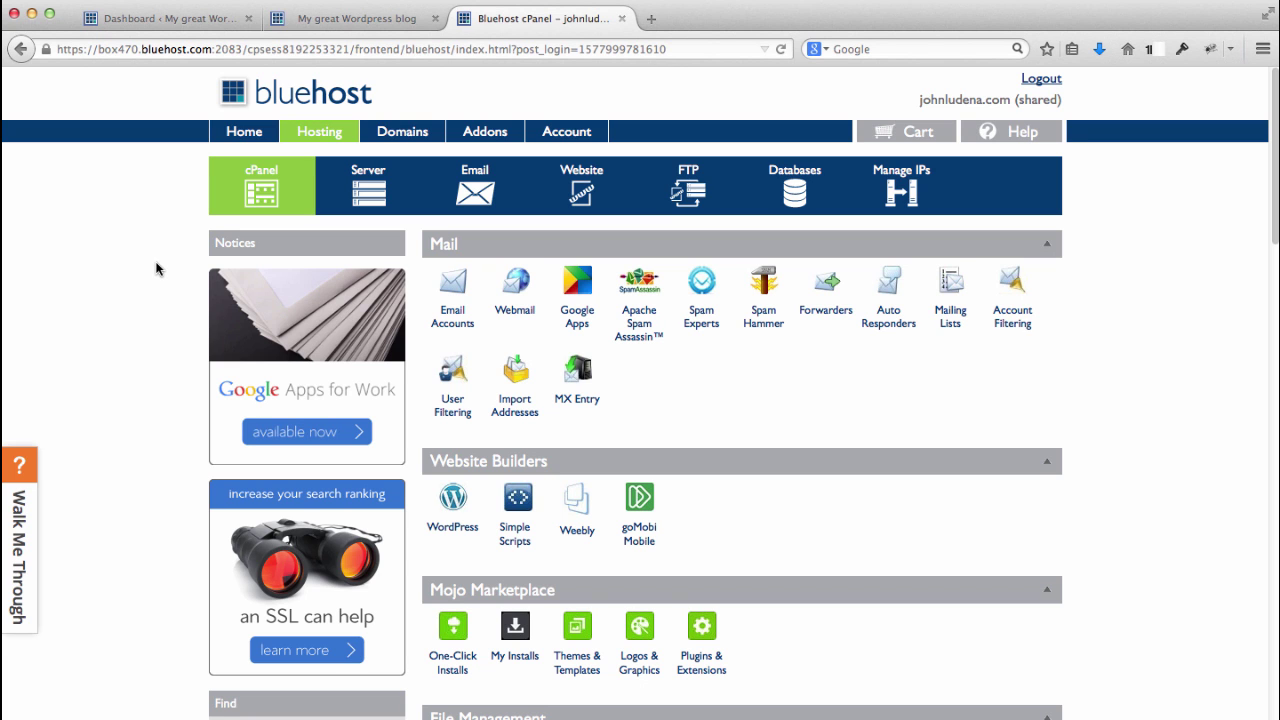
scroll(156, 268, down, 2)
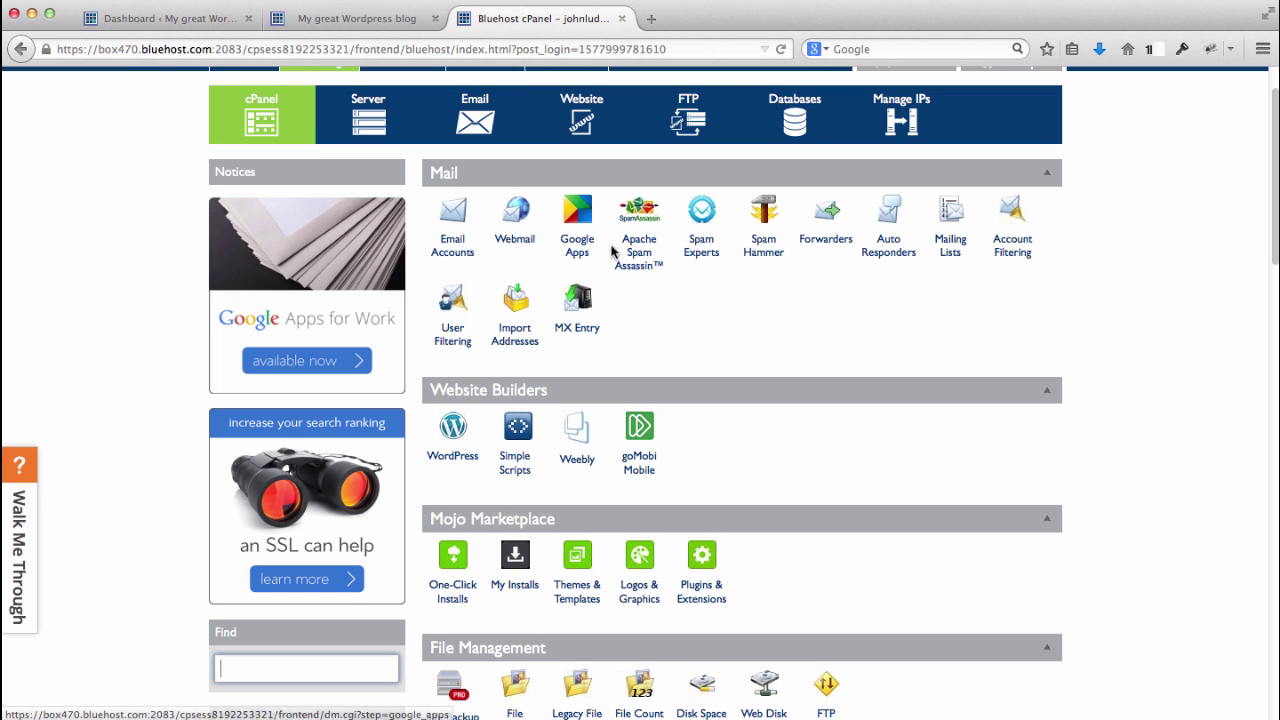
scroll(1100, 223, up, 2)
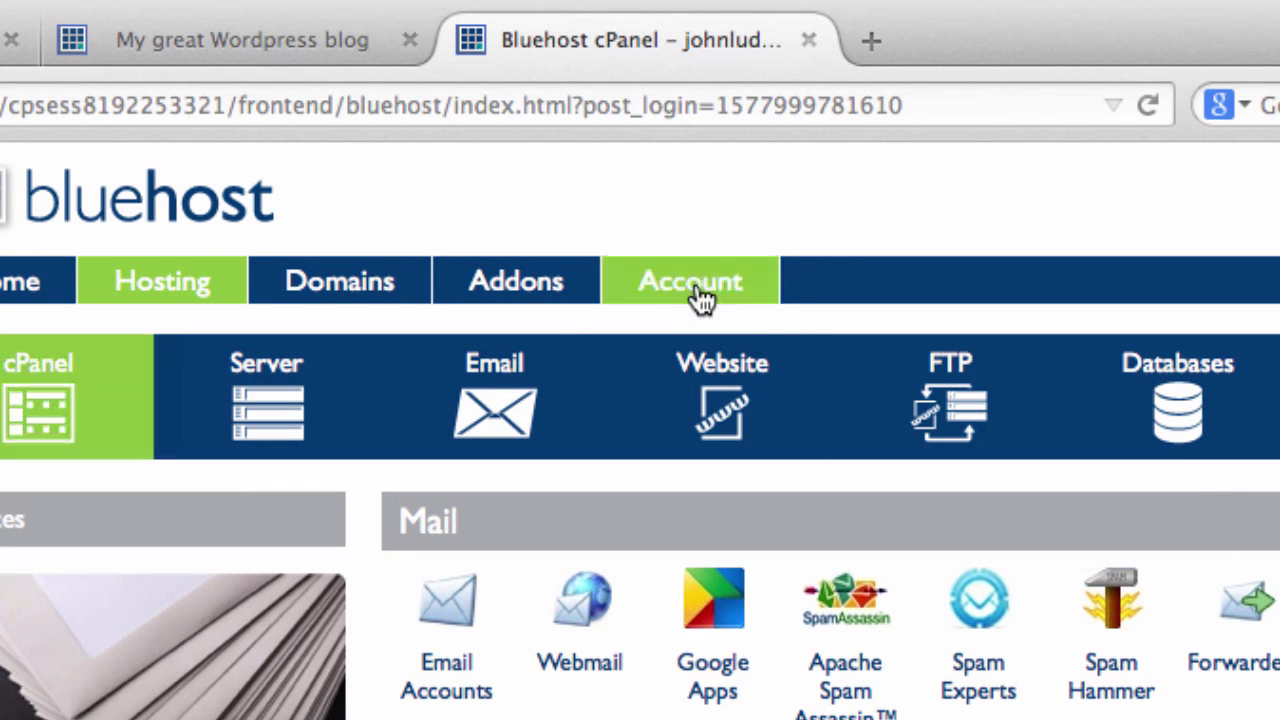
- Open Addons and scroll to the Positive, Positive Wildcard, Comodo and Comodo Wildcard SSL offerings
click(495, 288)
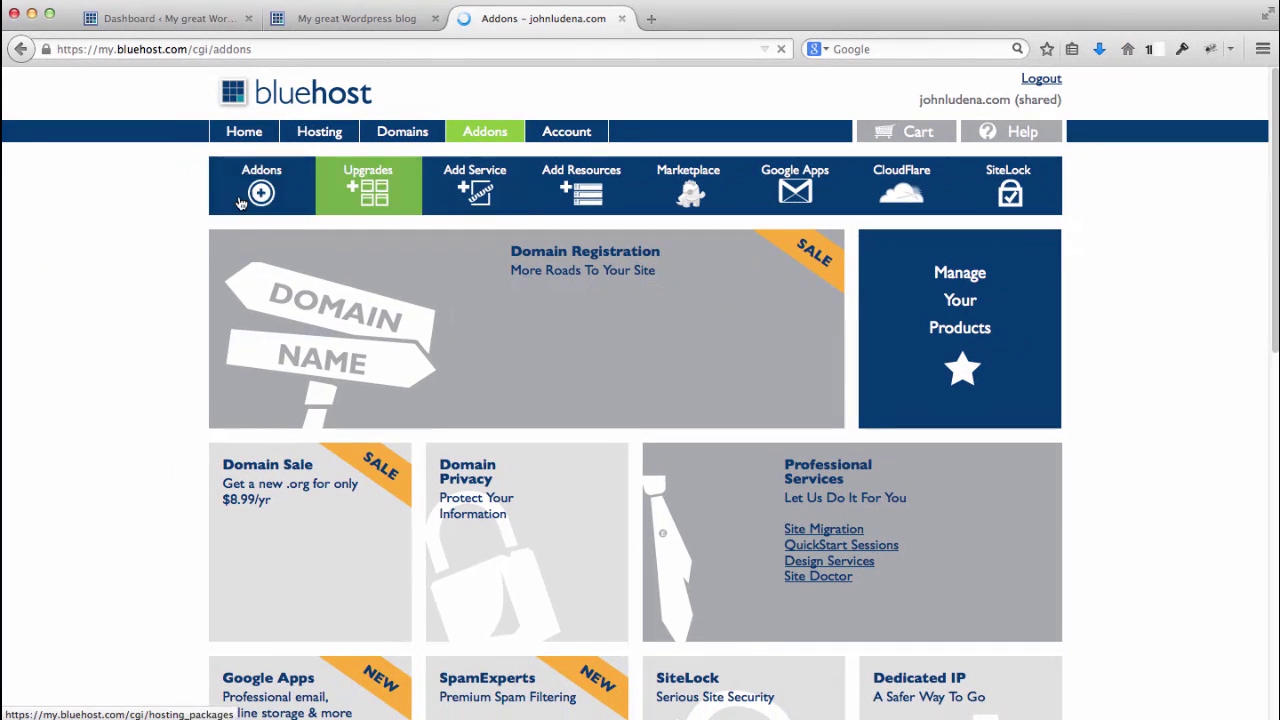
scroll(138, 283, down, 2)
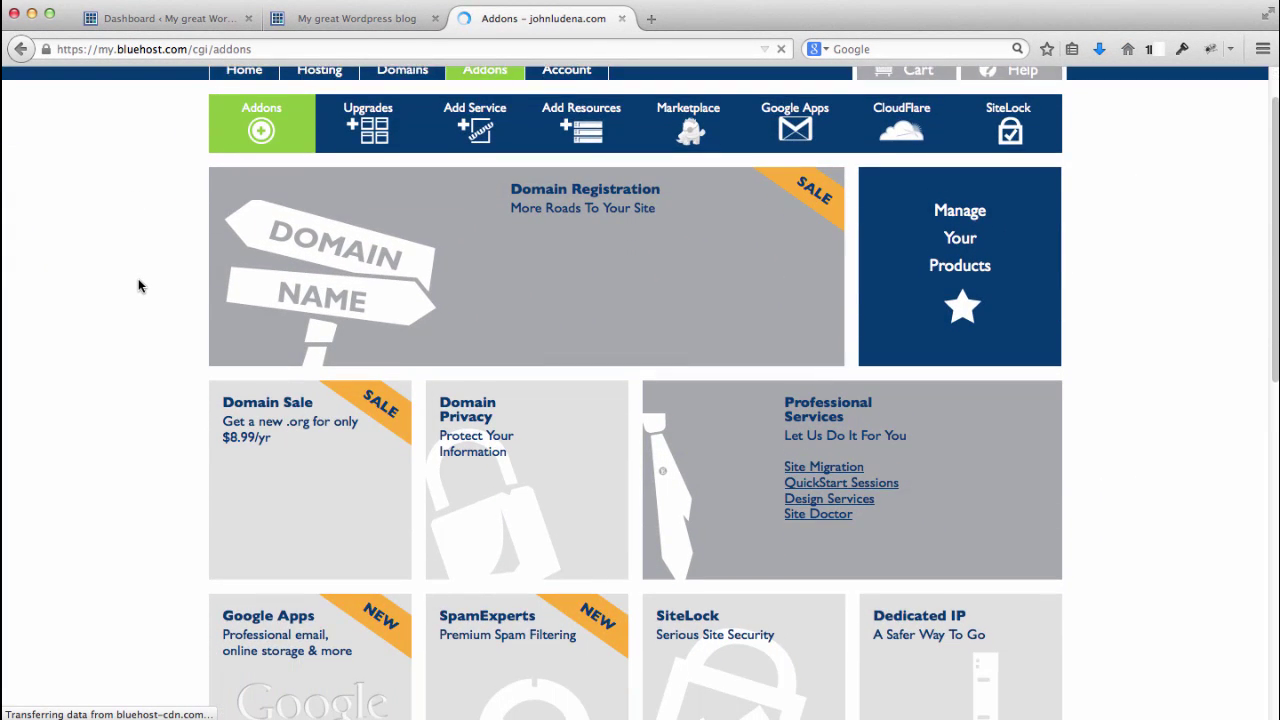
scroll(139, 286, down, 5)
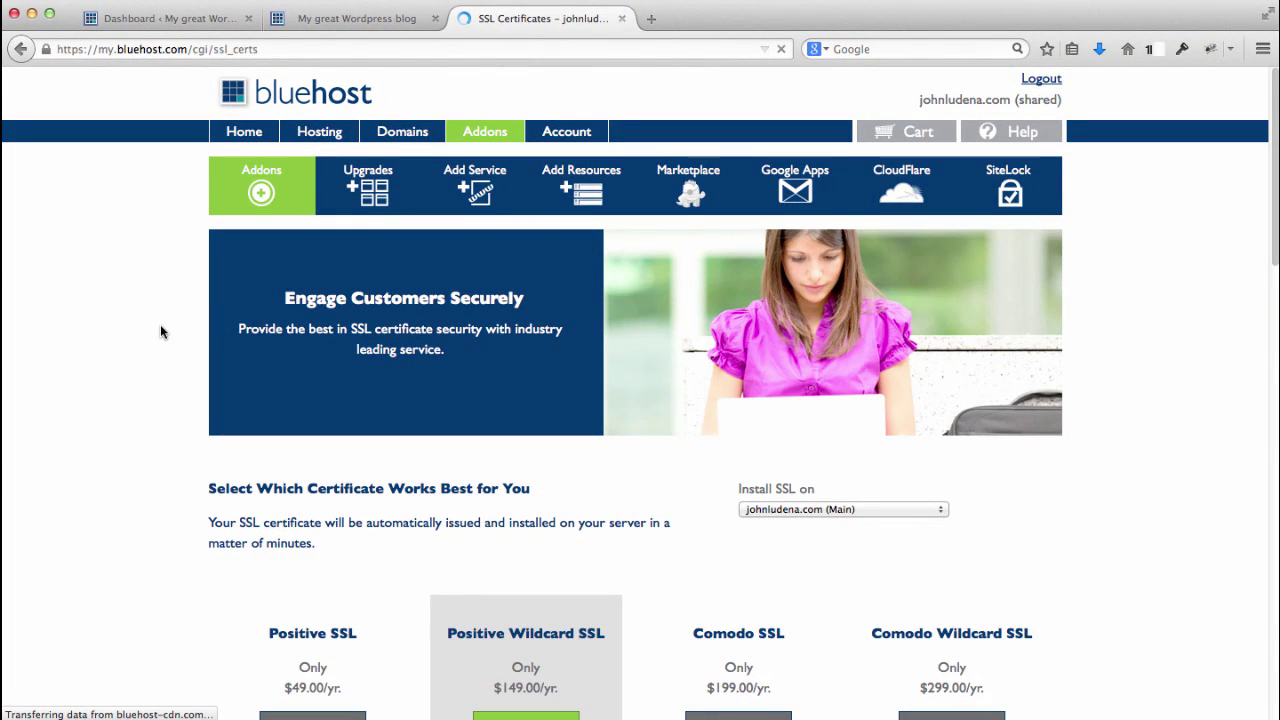
scroll(160, 326, down, 2)
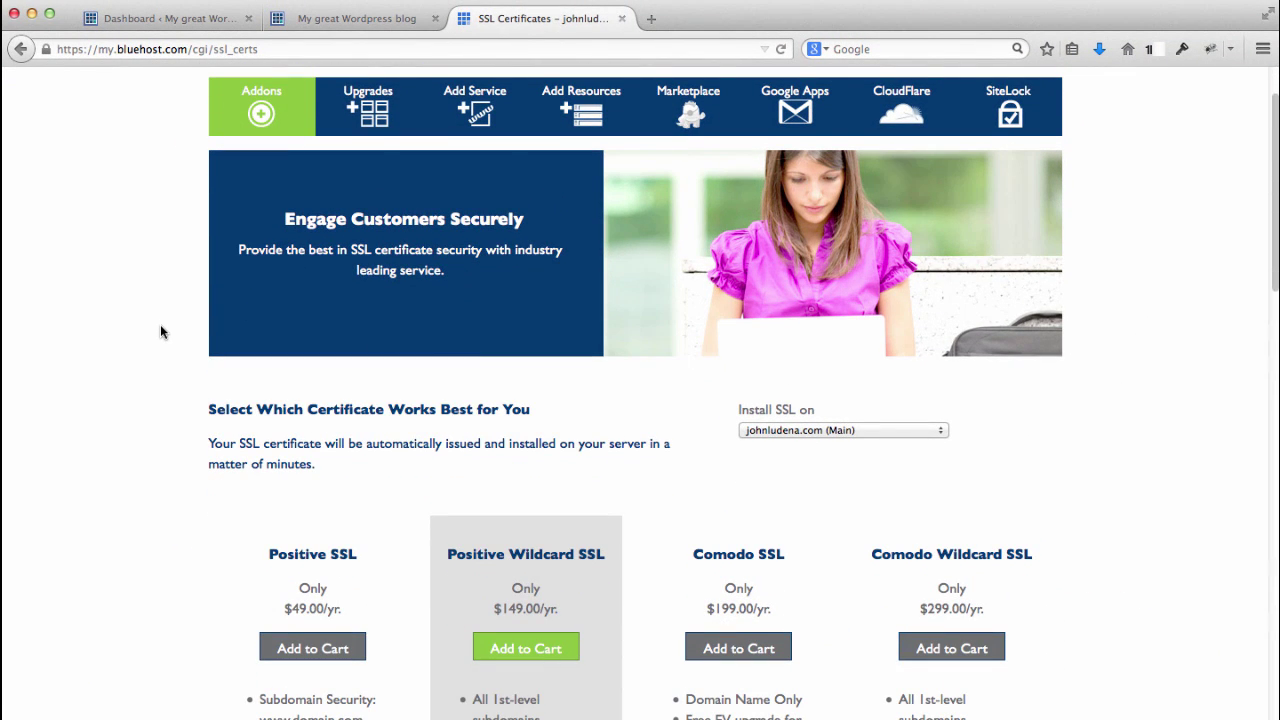
scroll(160, 326, down, 3)
scroll(160, 328, down, 2)
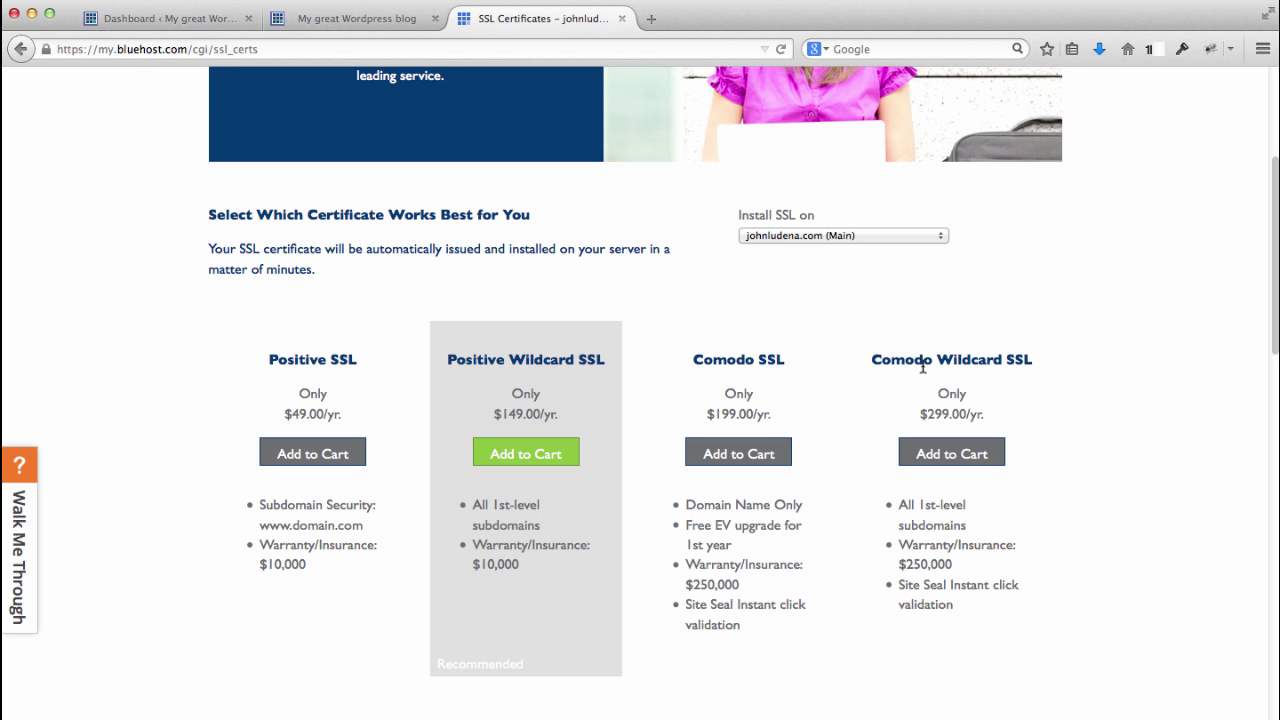
scroll(924, 368, up, 1)
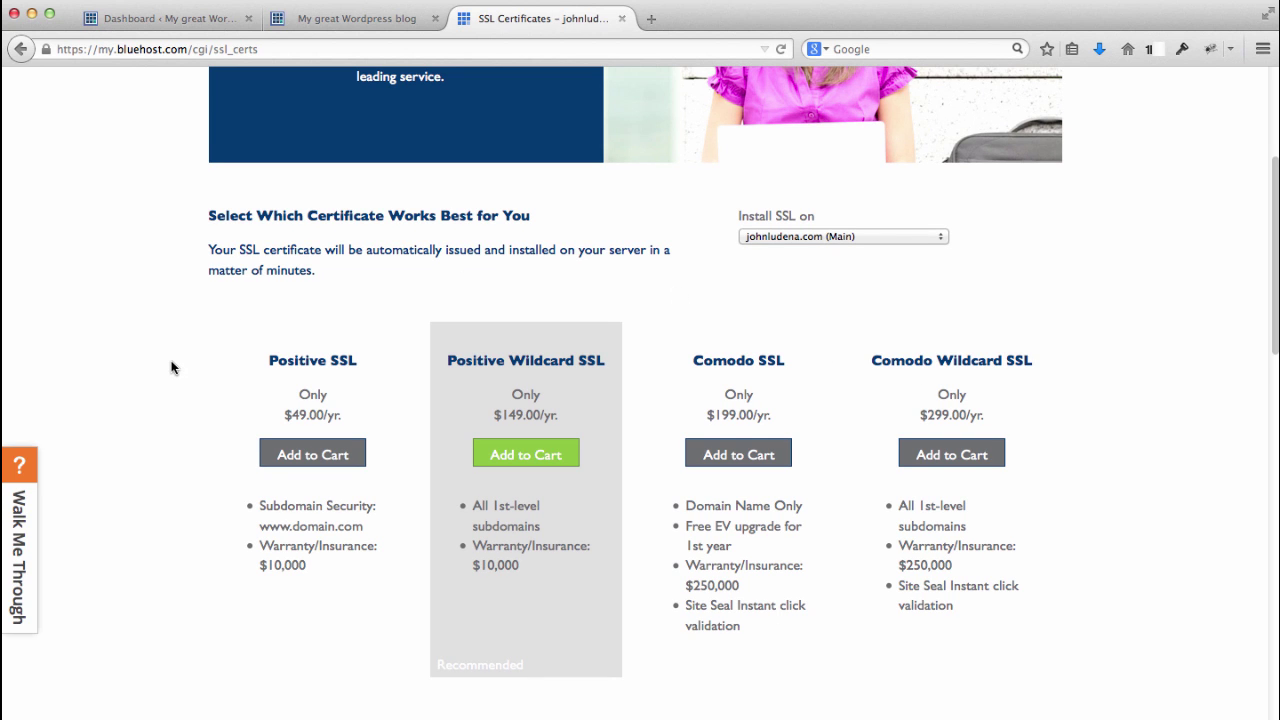
scroll(171, 368, down, 2)
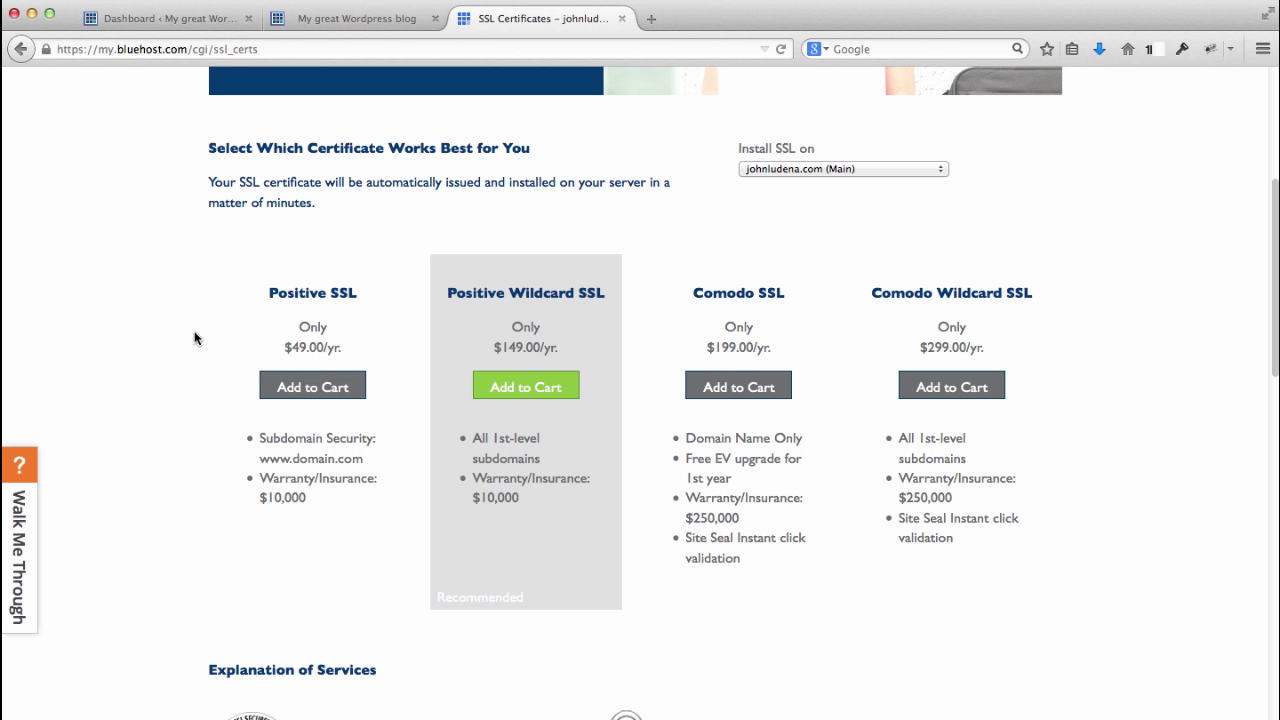
scroll(195, 338, down, 1)
scroll(195, 338, down, 1)
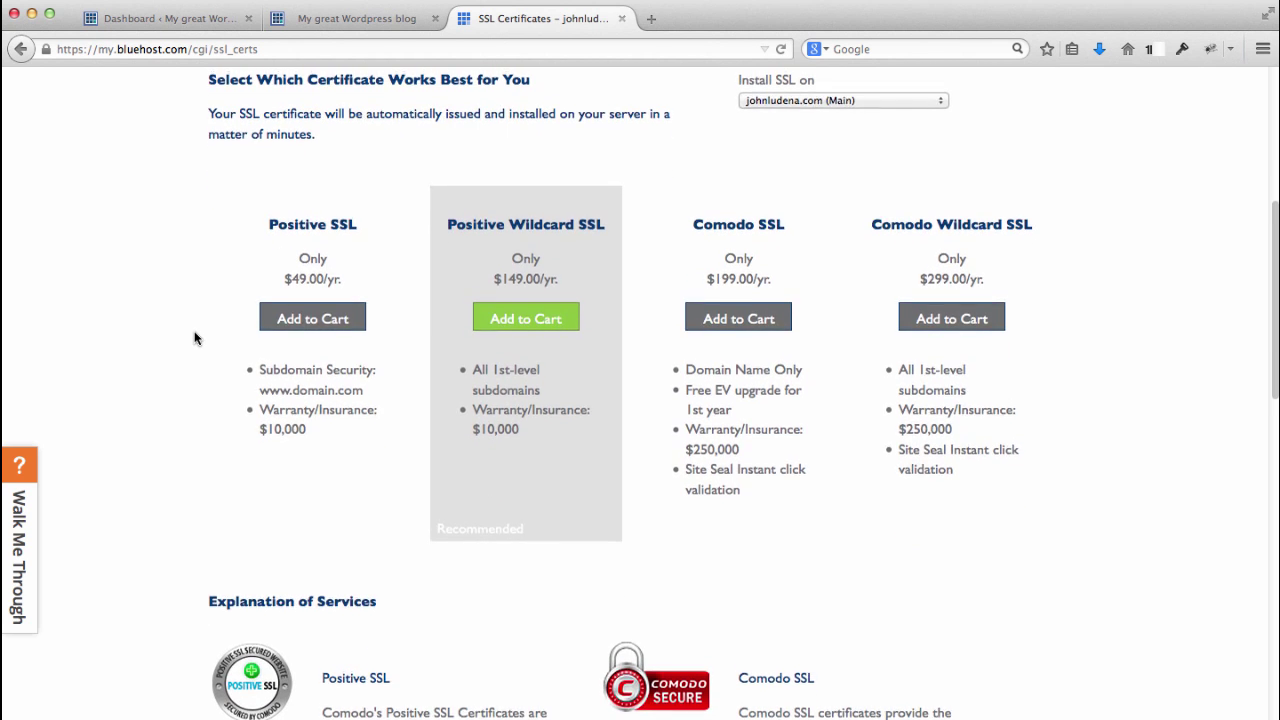
scroll(195, 338, up, 1)
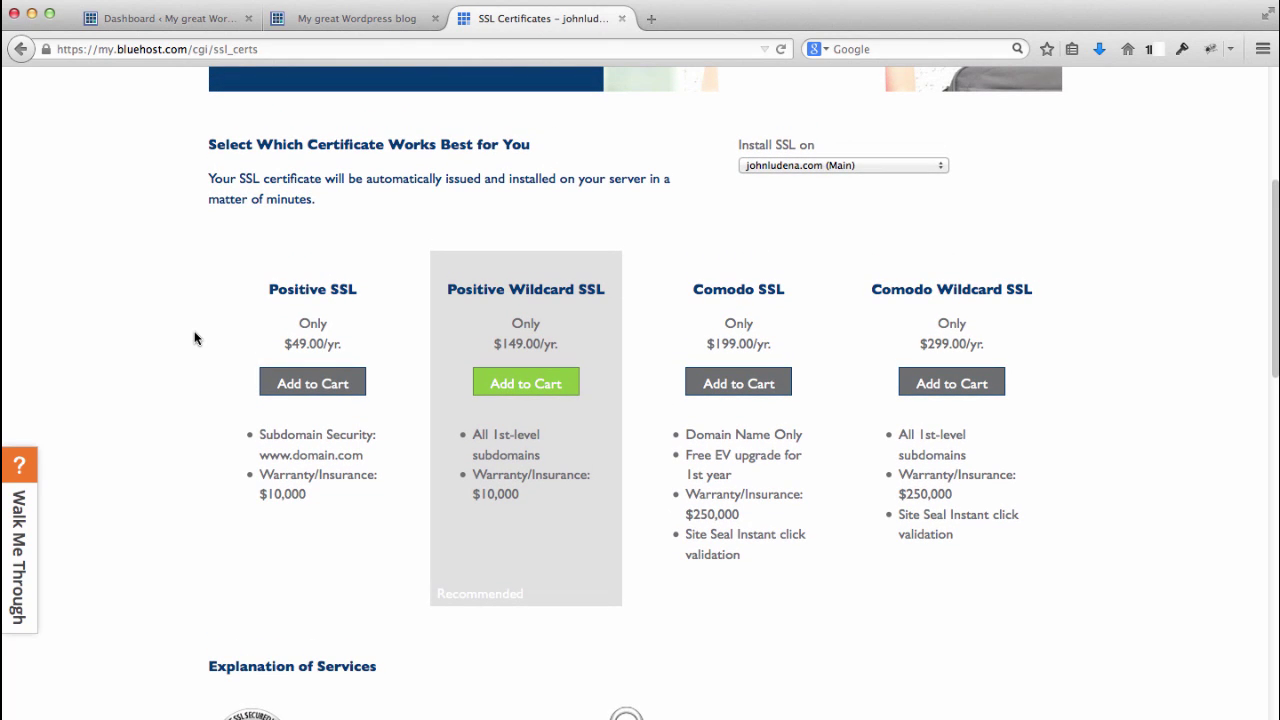
scroll(195, 338, down, 1)
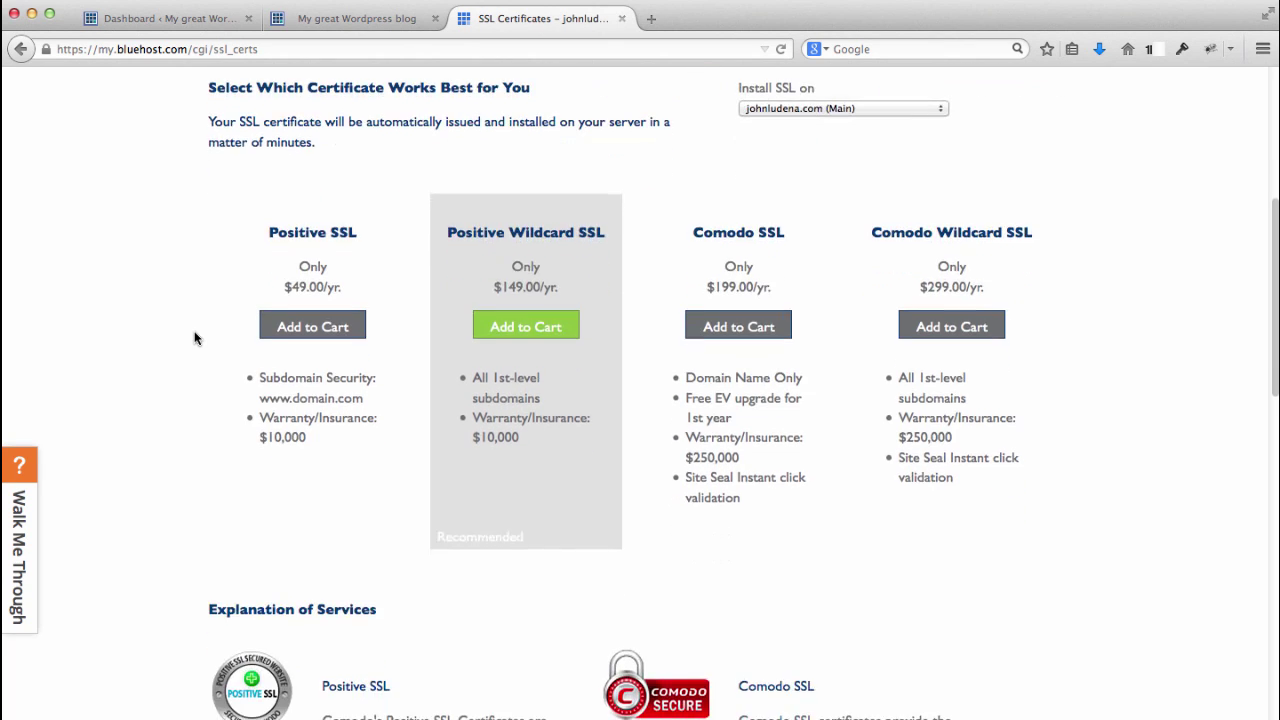
scroll(195, 338, up, 1)
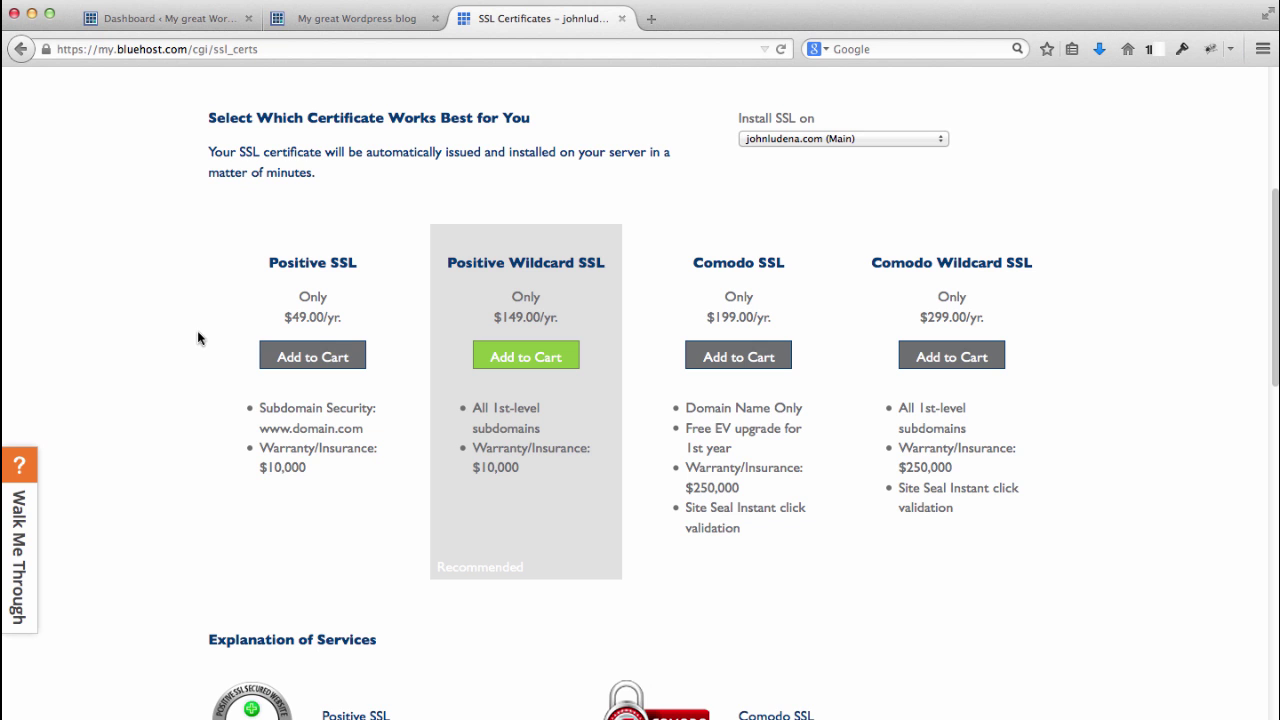
scroll(197, 337, up, 1)
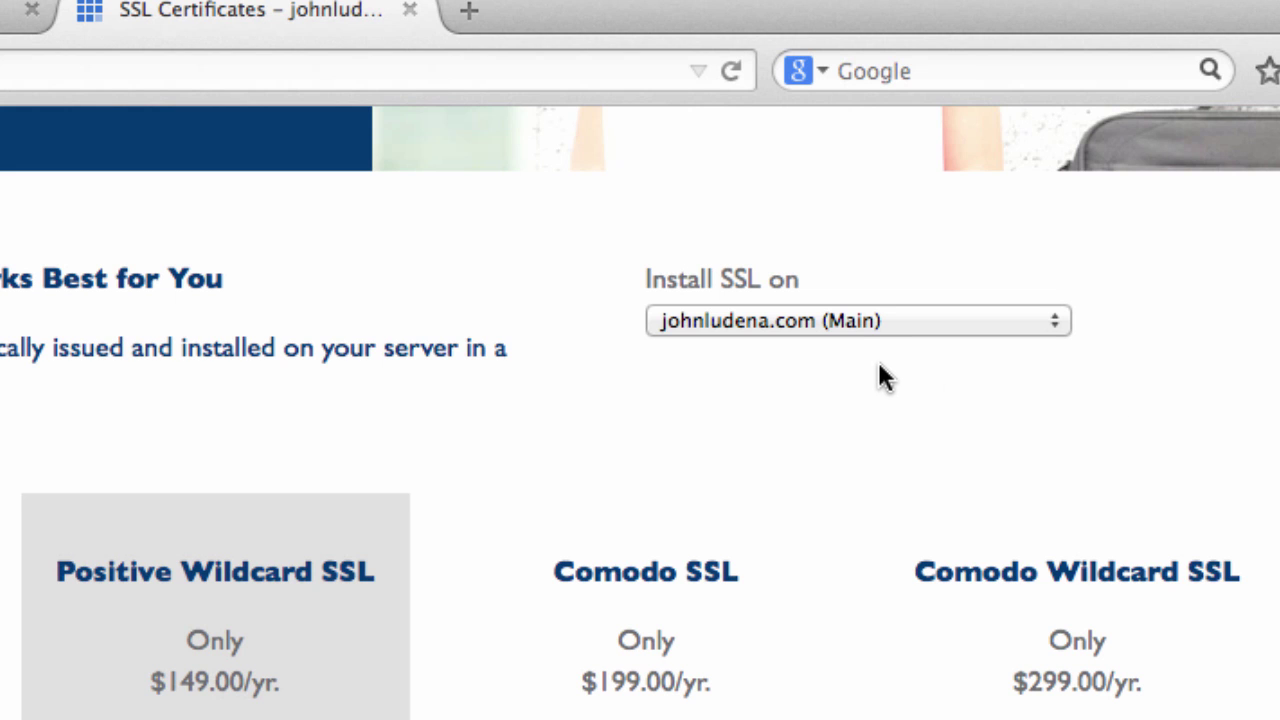
scroll(879, 365, up, 1)
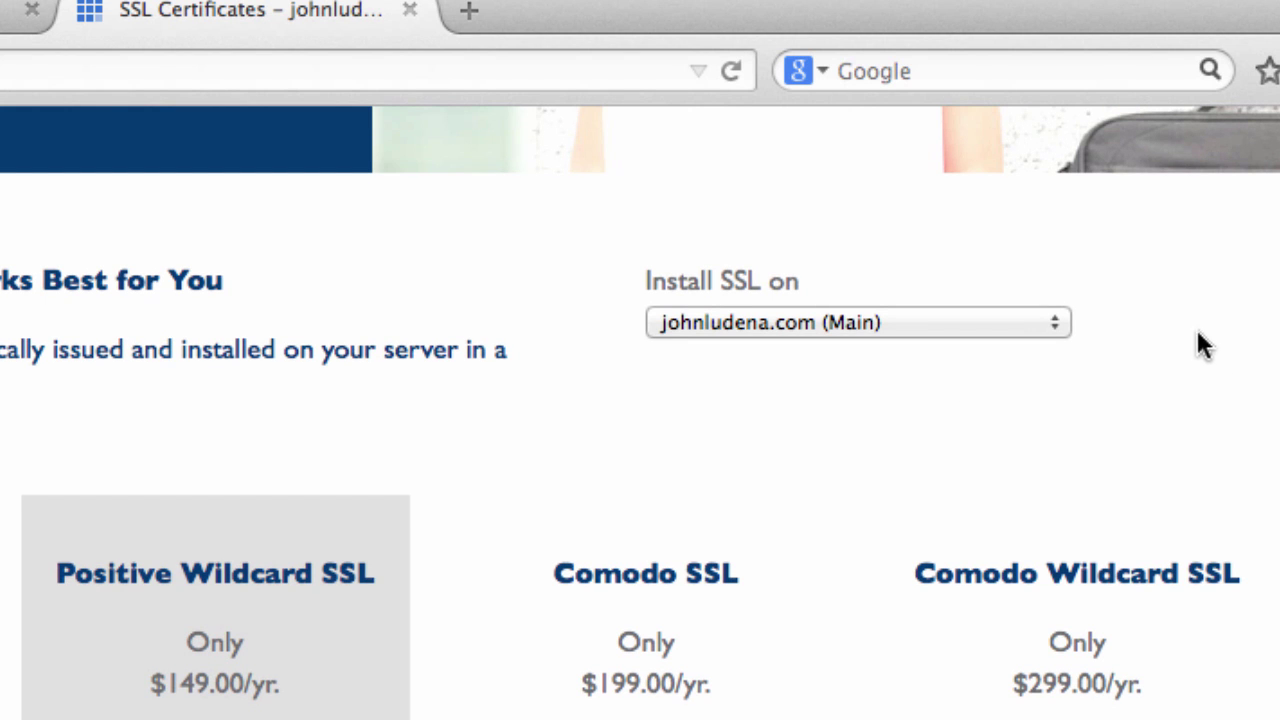
scroll(1170, 426, up, 3)
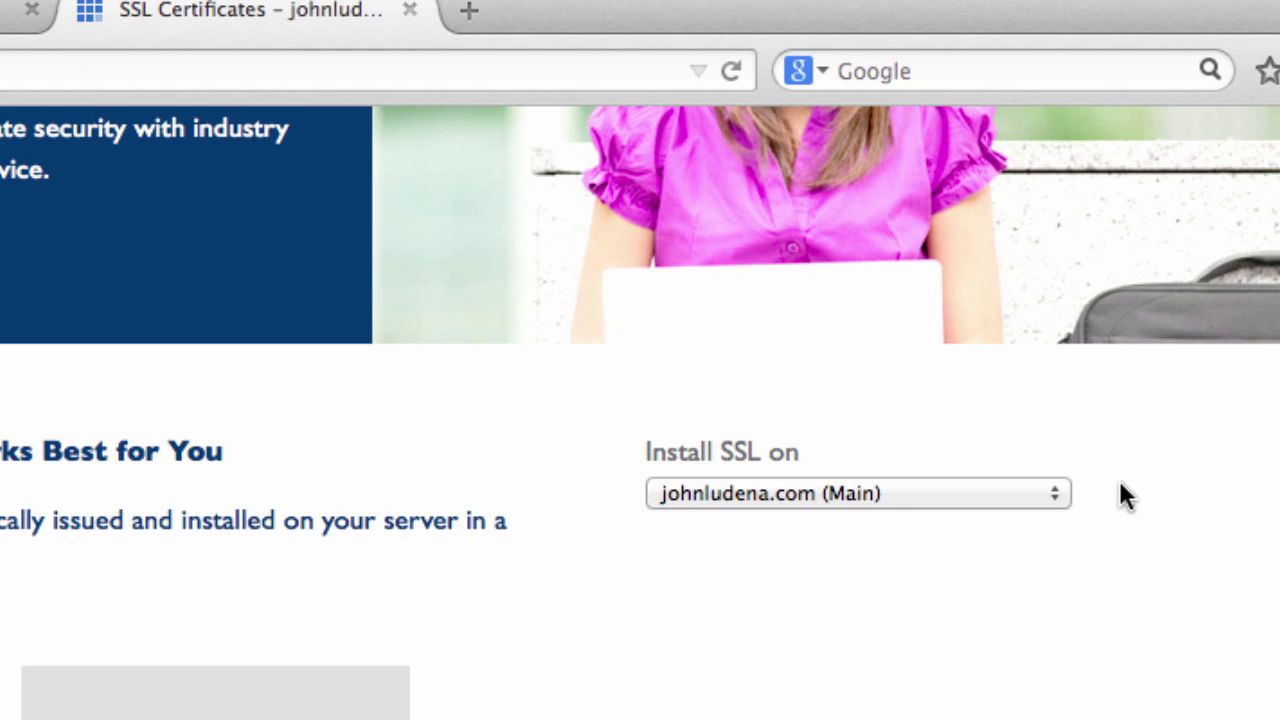
- Choose boots4less.net (Addon) as the domain to install the SSL on
click(1053, 491)
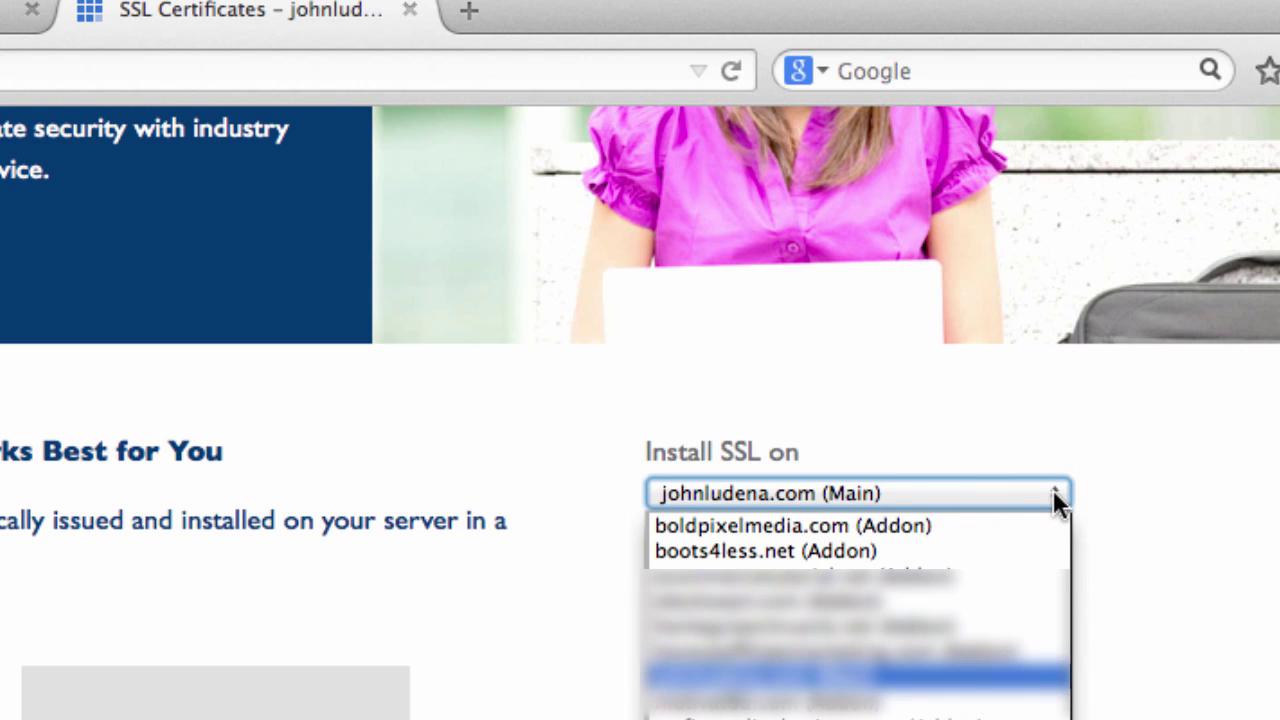
click(919, 549)
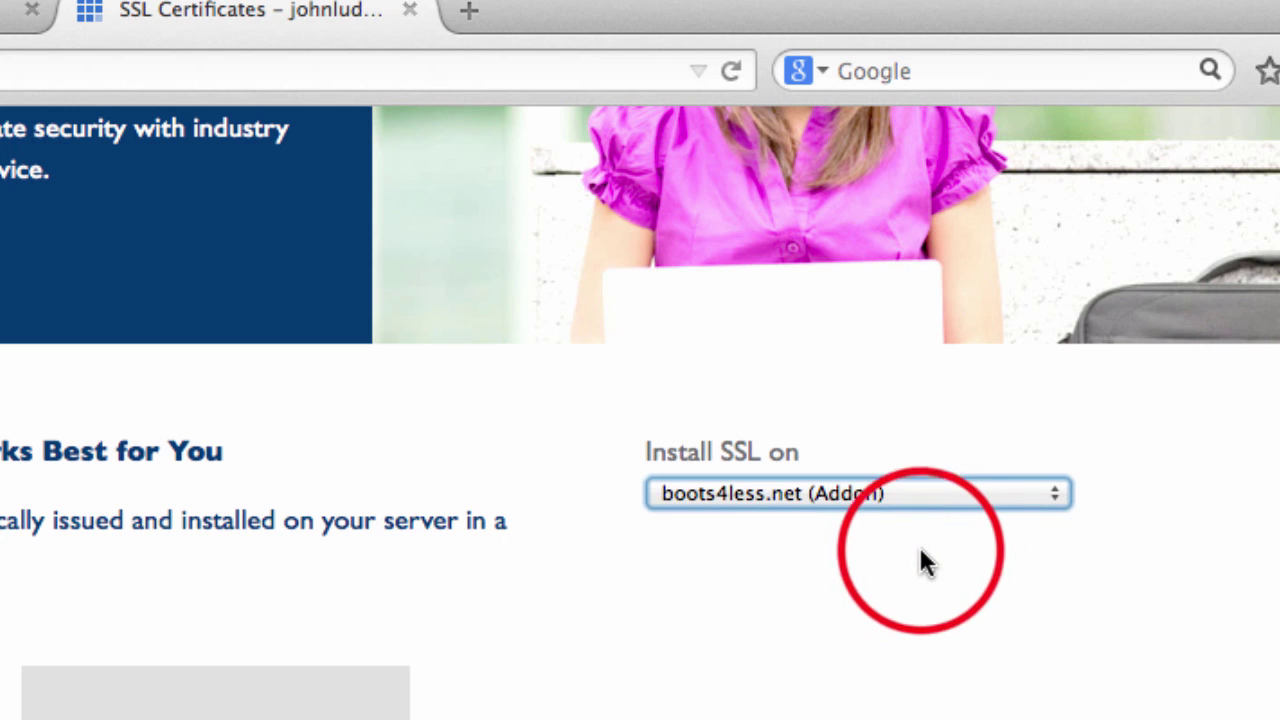
click(918, 544)
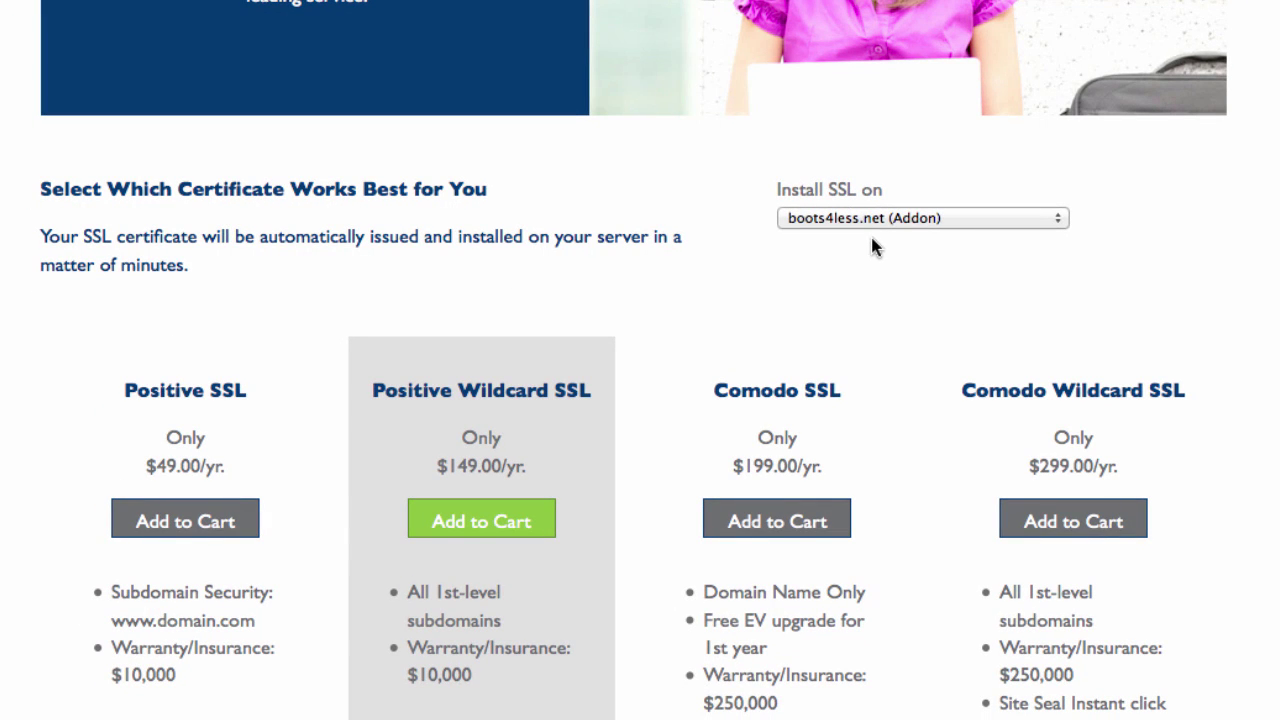
scroll(29, 380, down, 3)
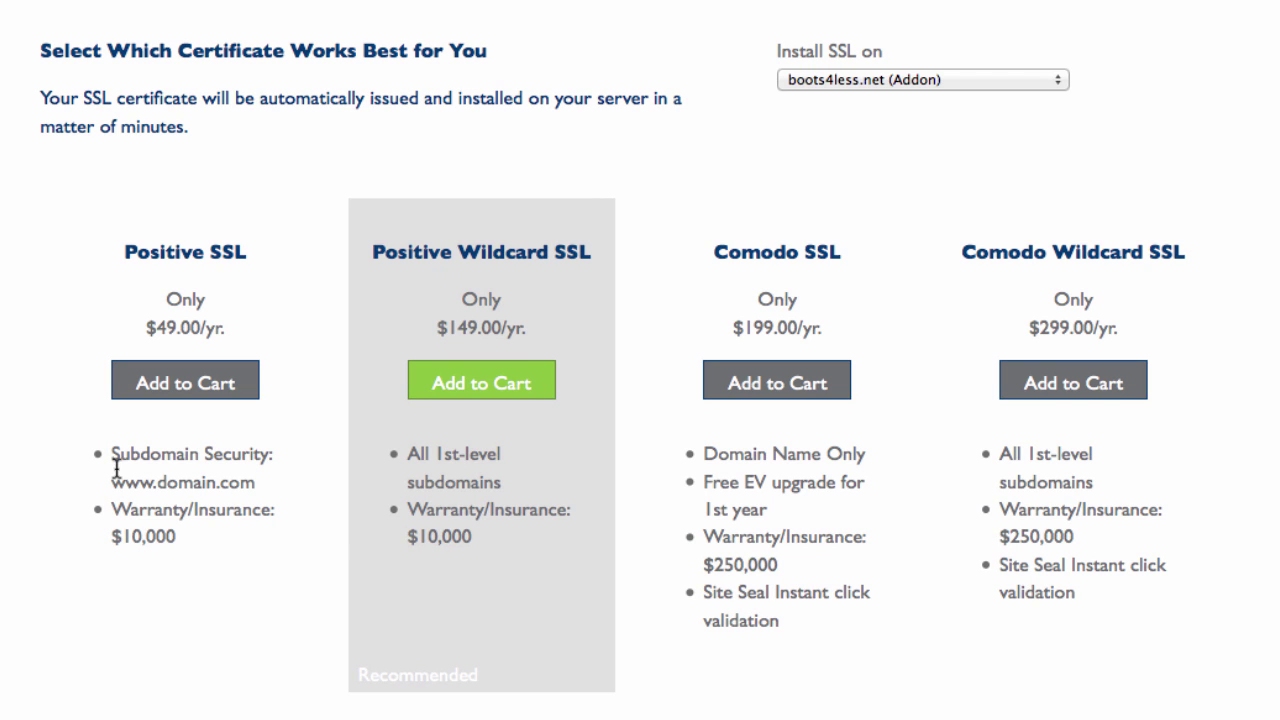
- Add the $49.00/yr Positive SSL certificate for boots4less.net to the cart
scroll(109, 500, down, 3)
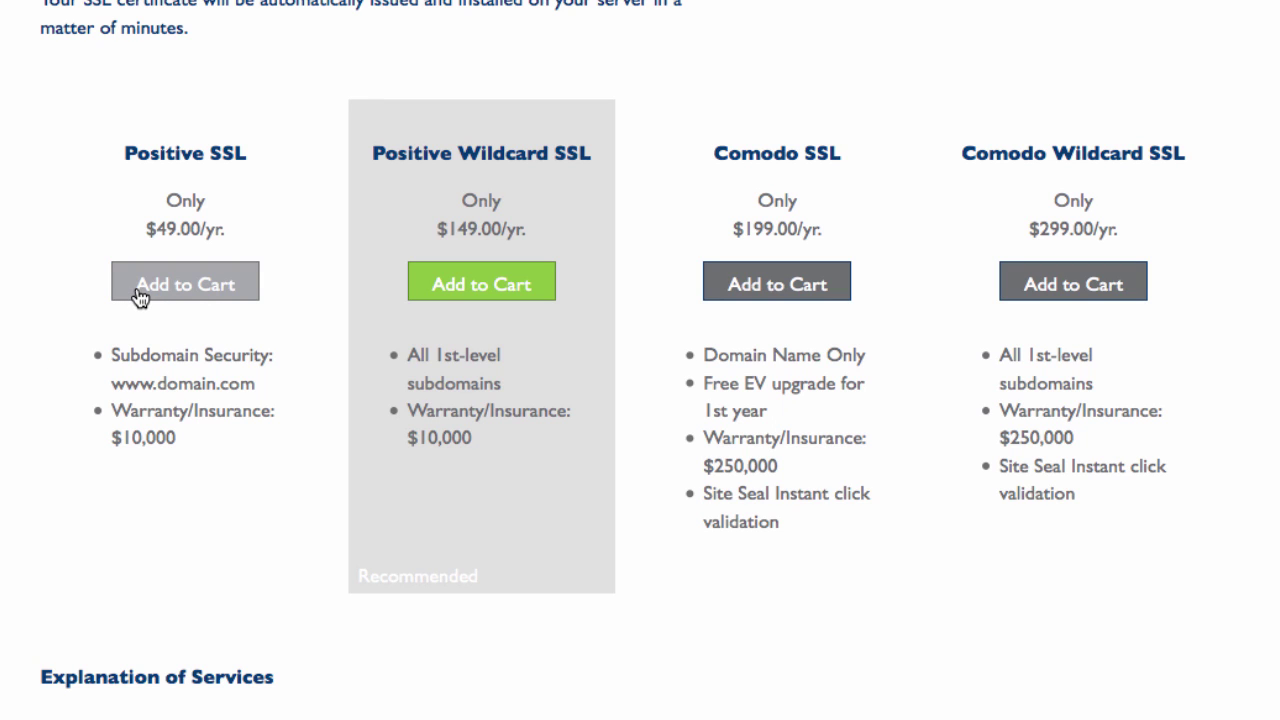
click(172, 288)
scroll(3, 273, down, 5)
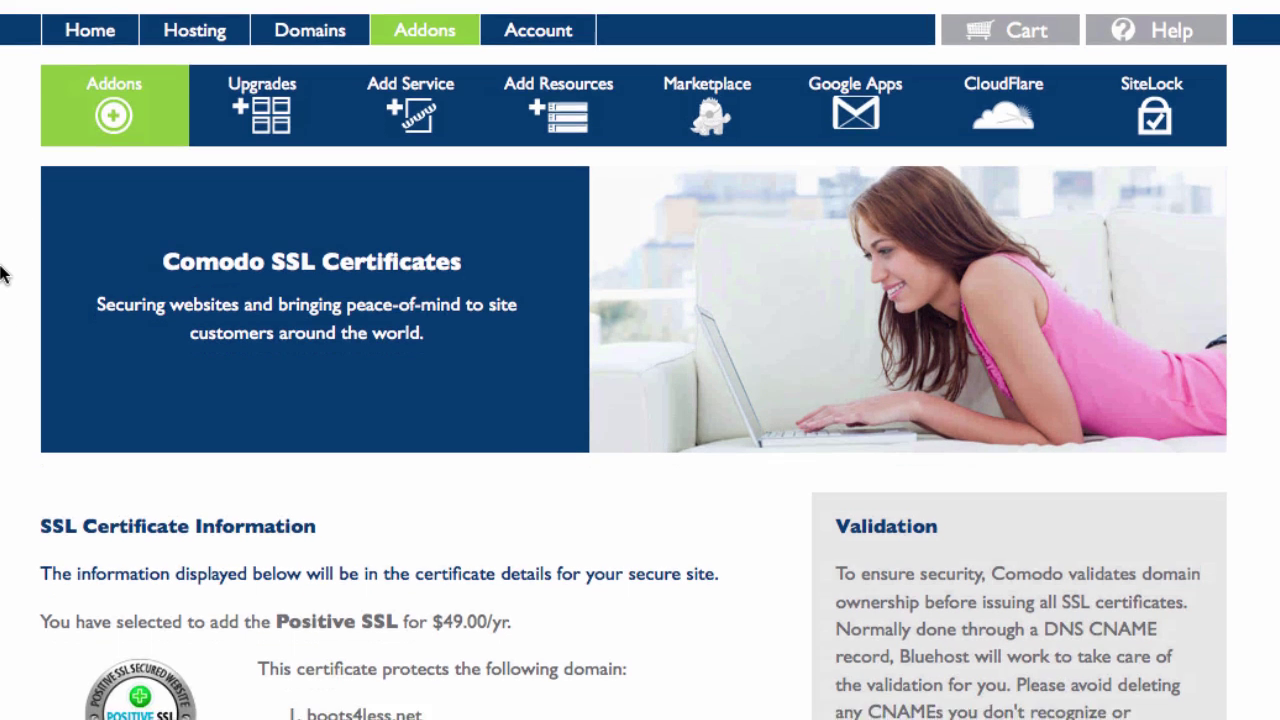
scroll(3, 273, down, 1)
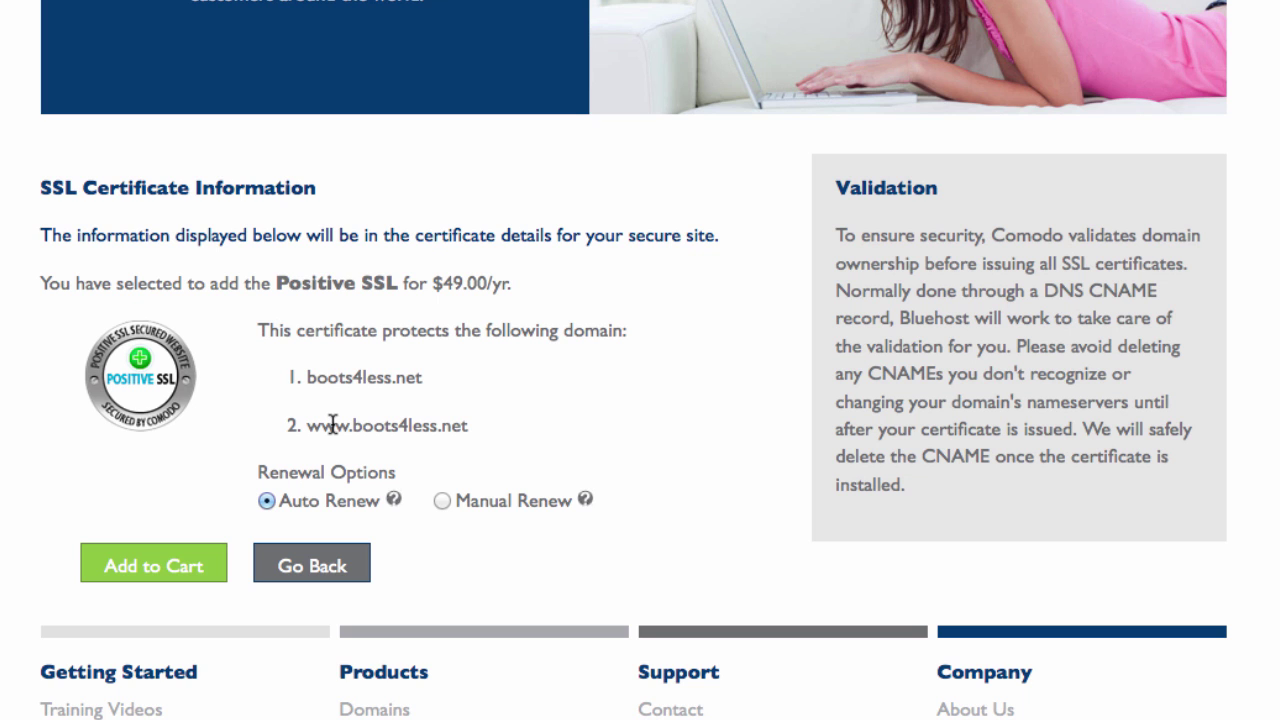
scroll(34, 331, up, 1)
scroll(5, 362, down, 2)
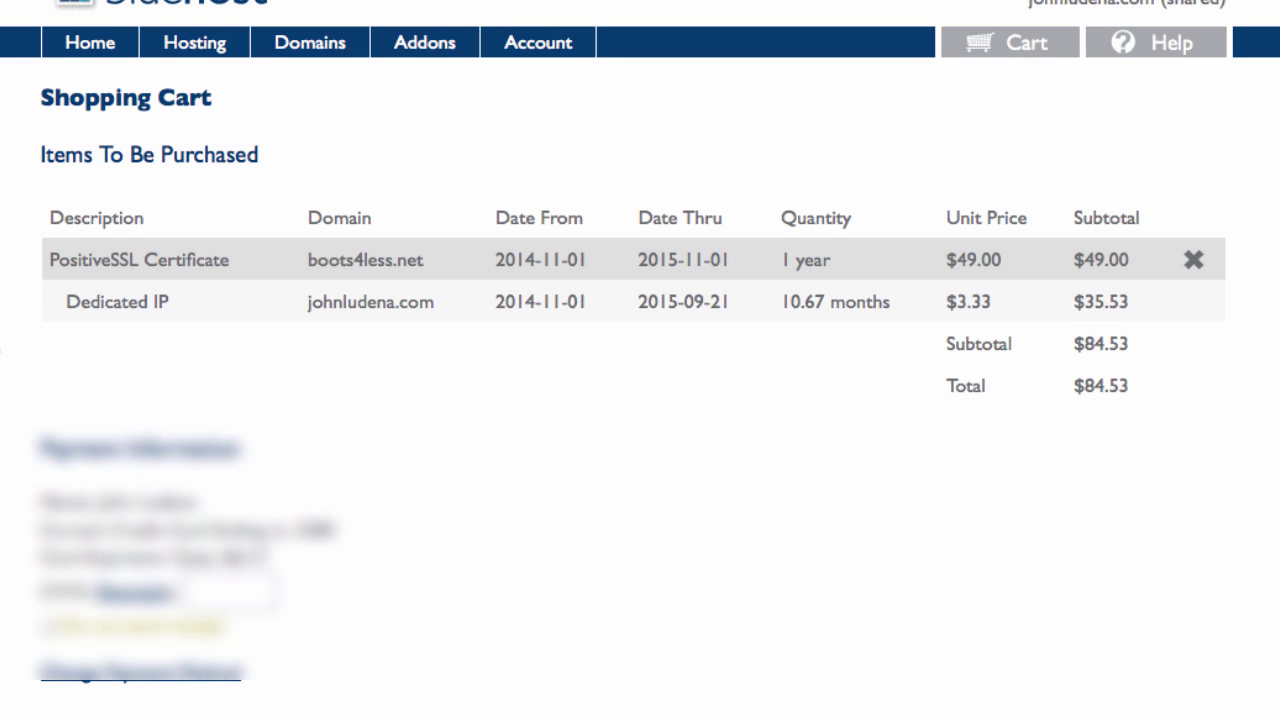
- Review the cart: PositiveSSL $49.00 plus Dedicated IP $35.53, totalling $84.53
scroll(1, 350, down, 1)
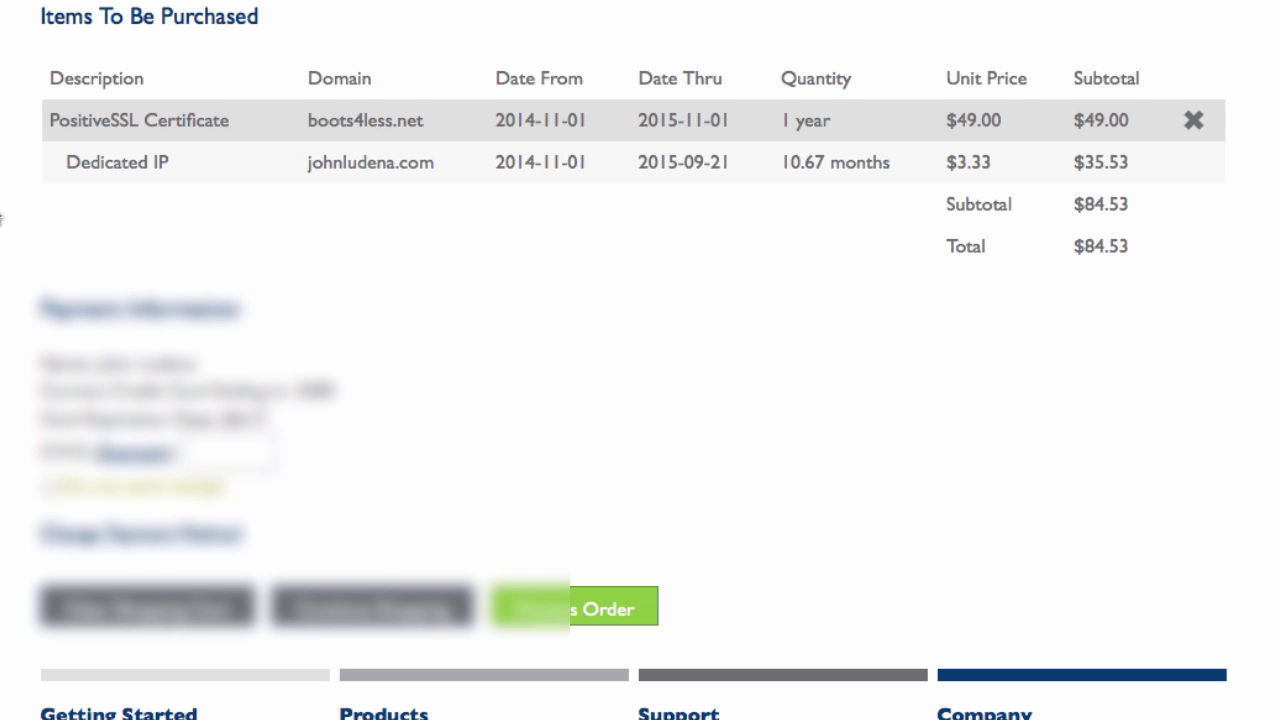
- Enter the card security code, process the order and confirm the $84.53 charge
click(218, 452)
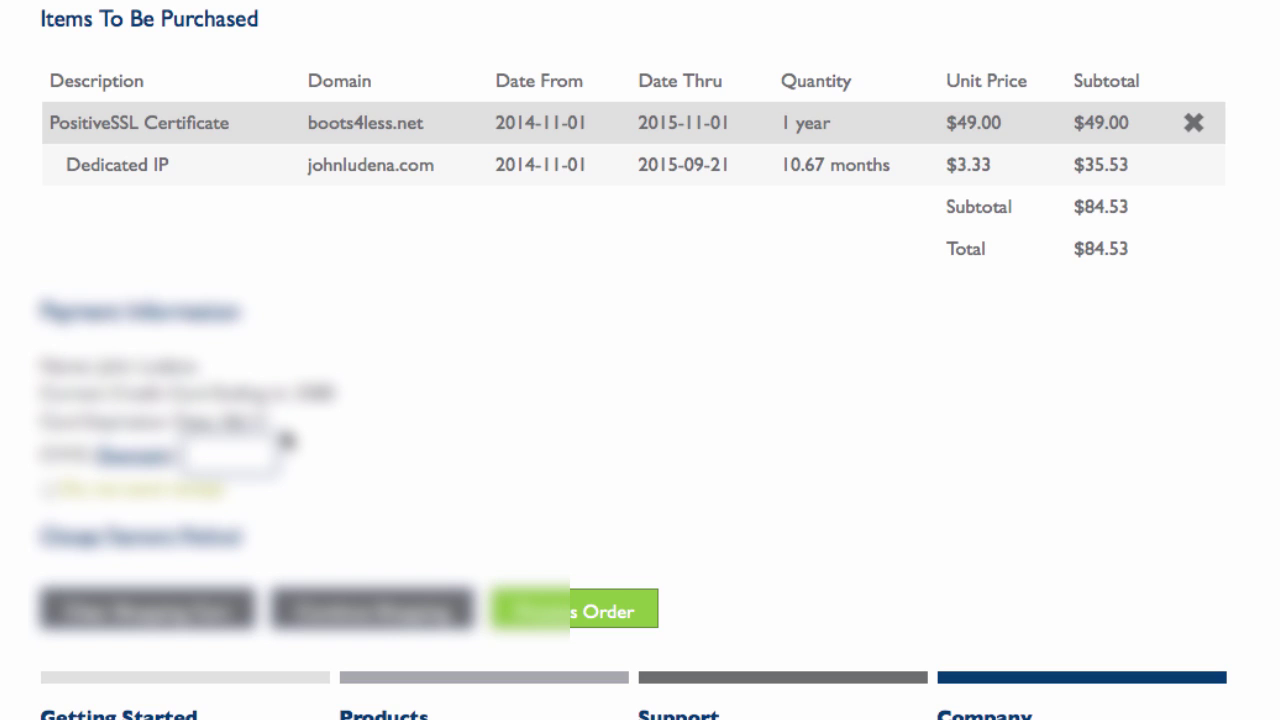
text(123)
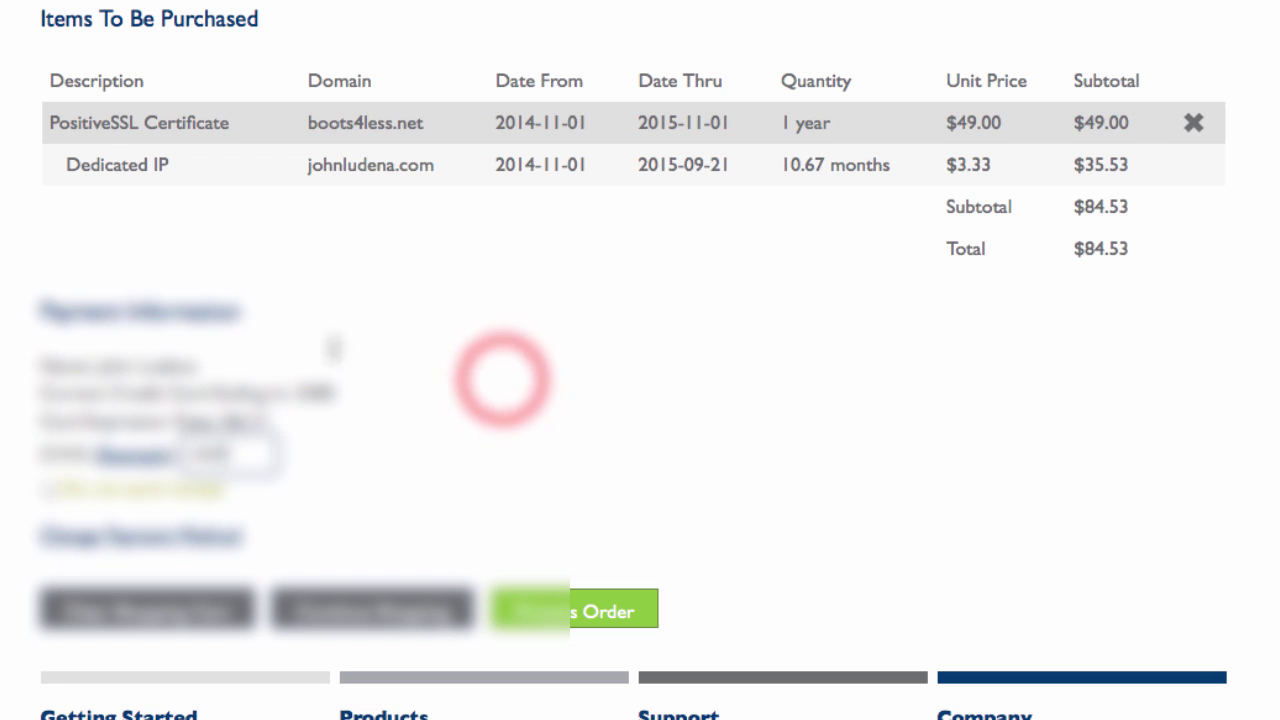
click(583, 618)
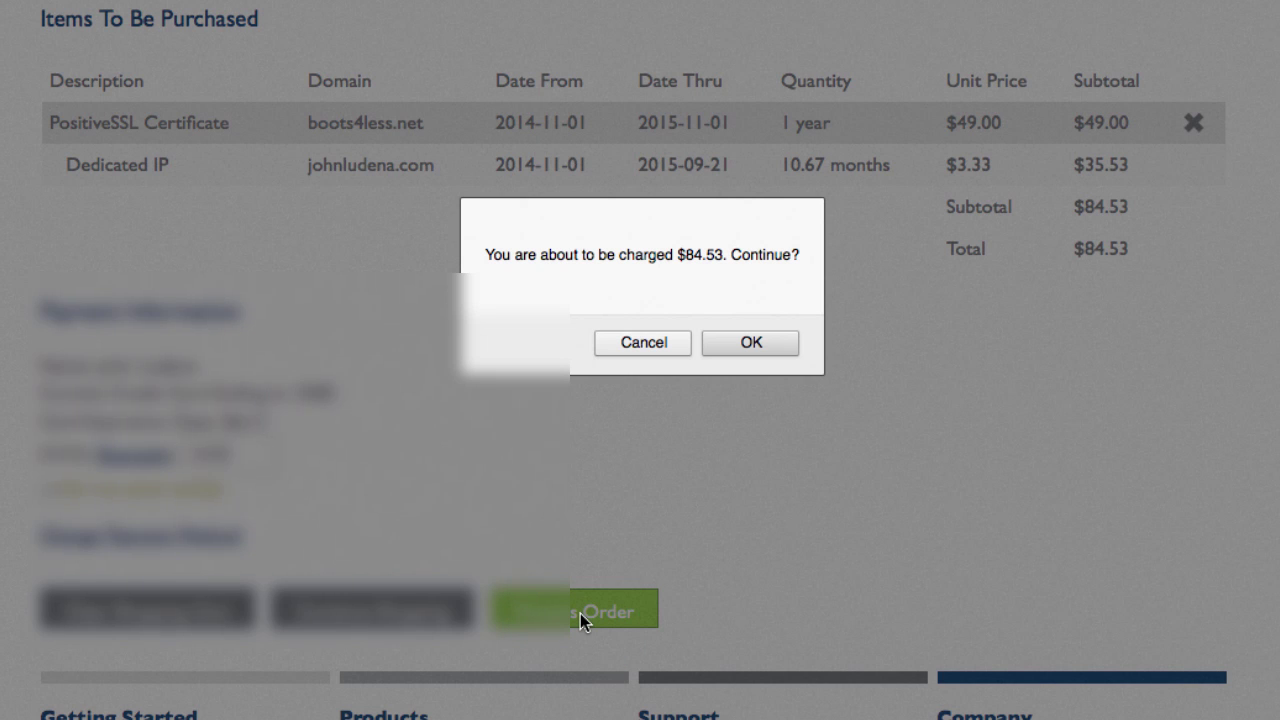
click(745, 343)
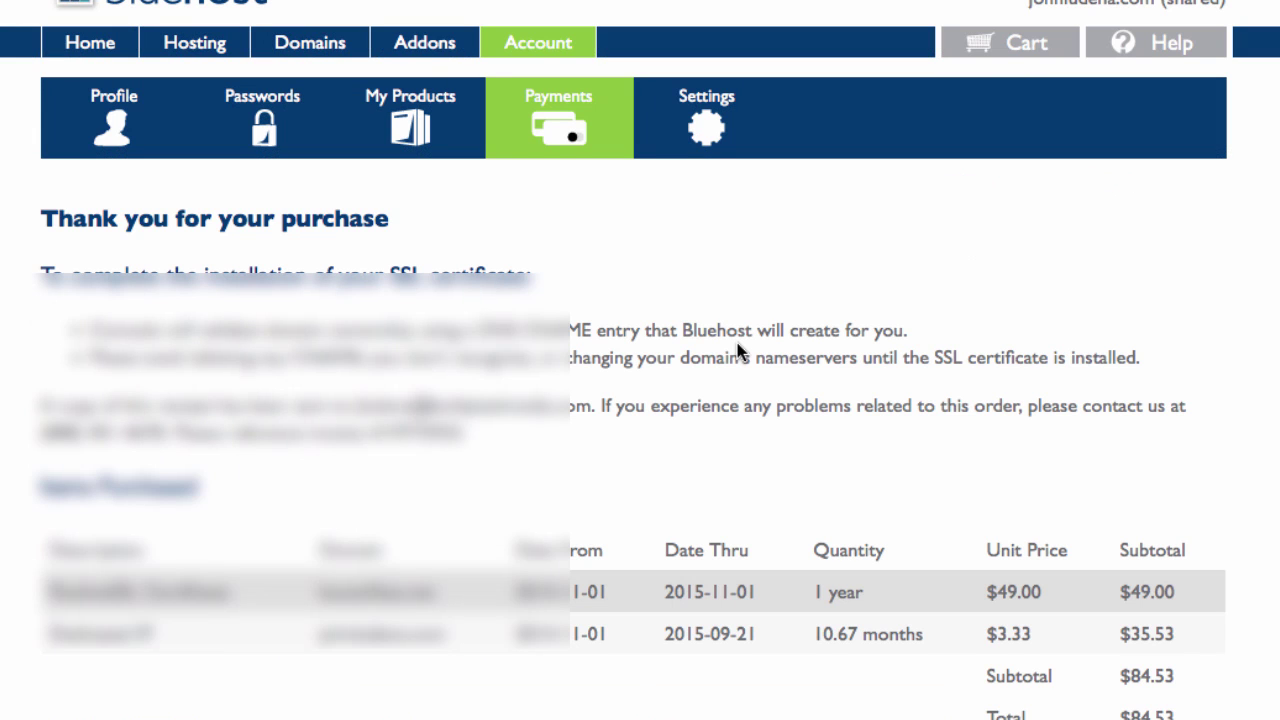
- Scroll the thank-you page listing the SSL certificate and Dedicated IP purchased
scroll(2, 394, down, 2)
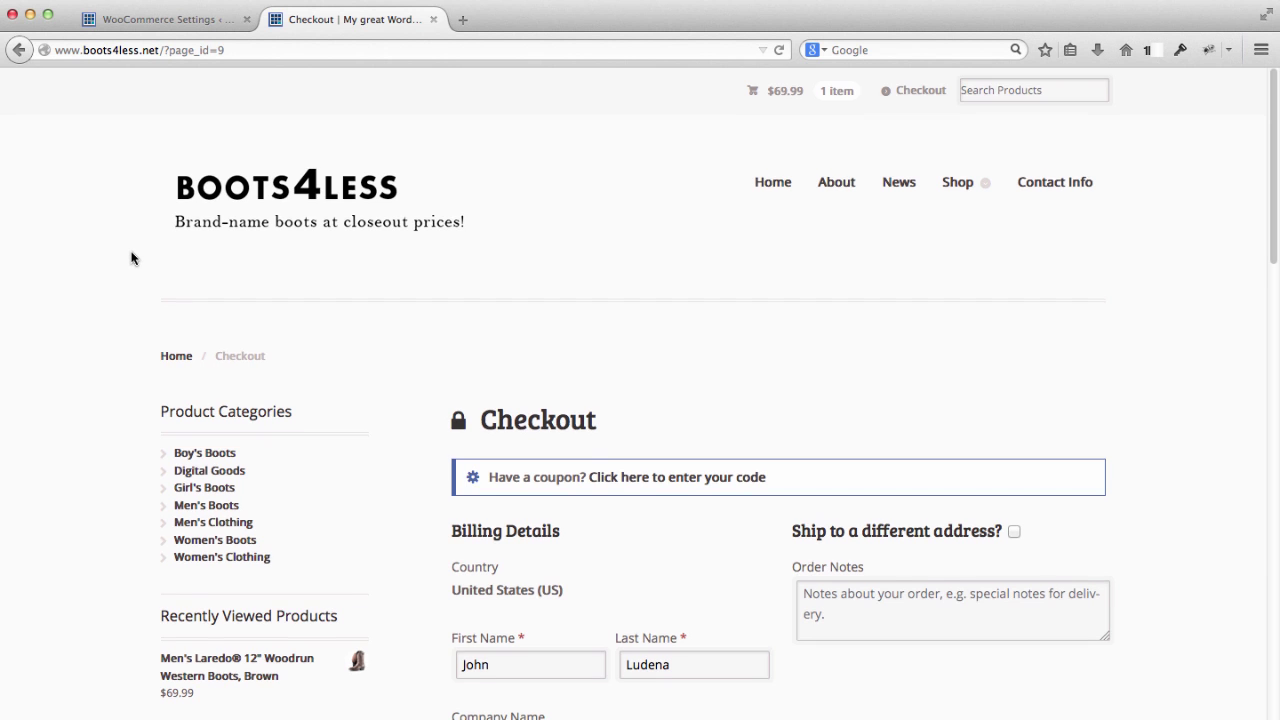
scroll(131, 258, down, 4)
scroll(131, 258, down, 7)
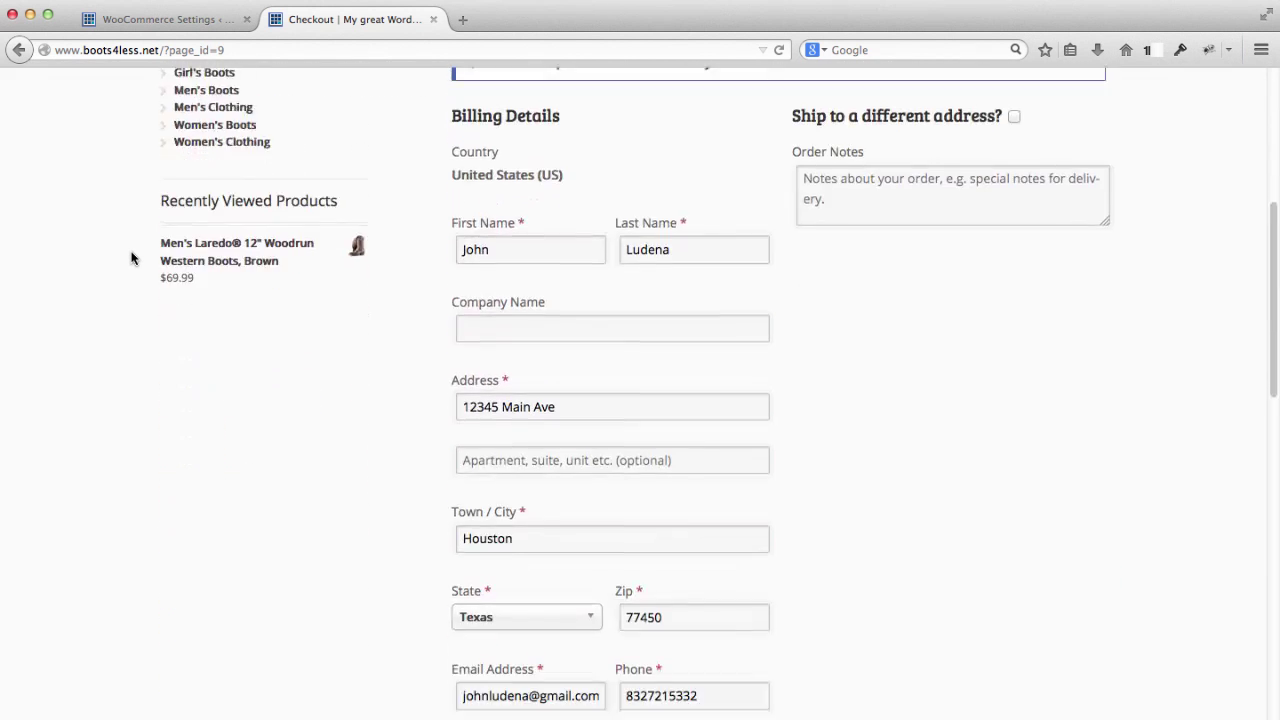
scroll(131, 258, down, 10)
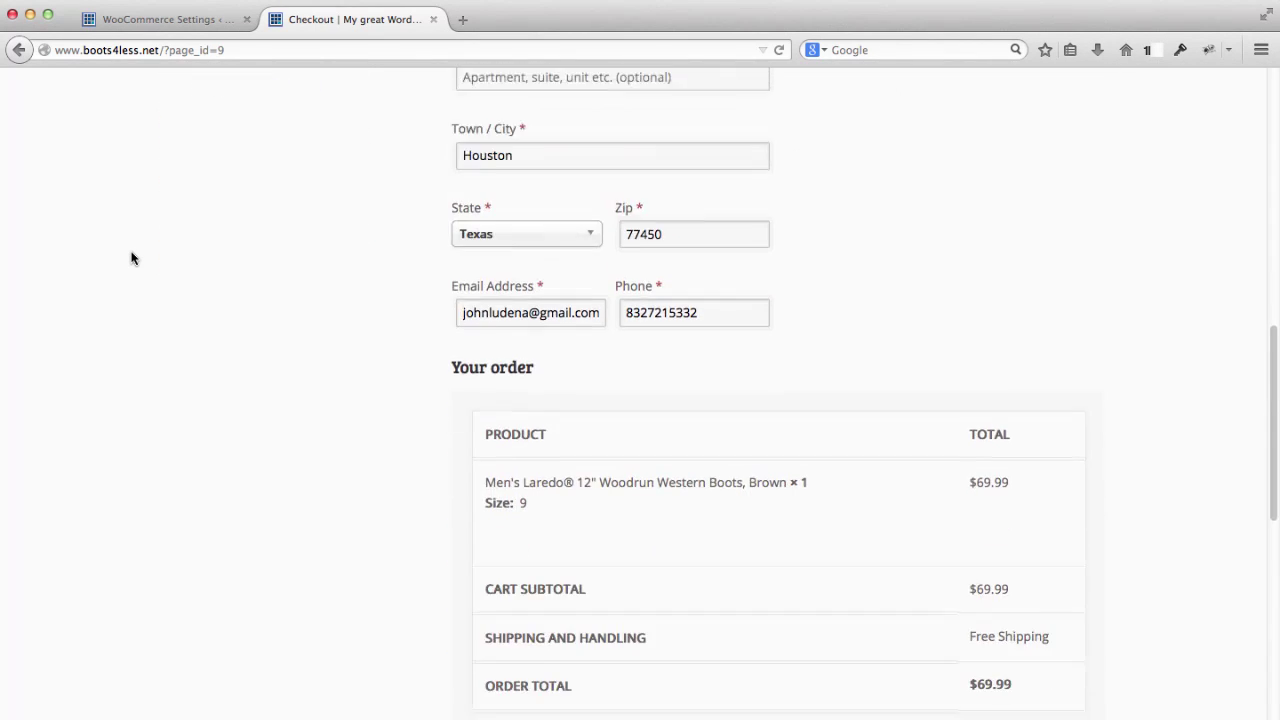
scroll(131, 258, down, 2)
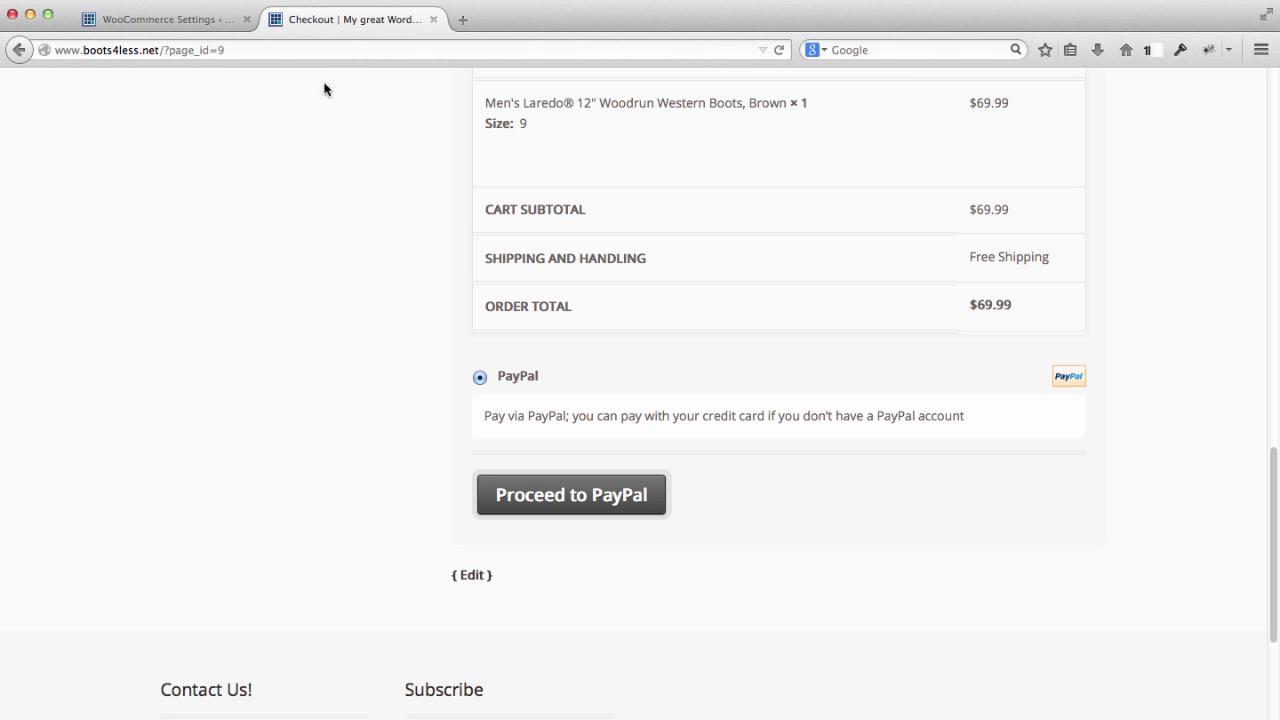
- Review the WooCommerce Checkout > Stripe settings showing the force SSL disabled warning
click(181, 22)
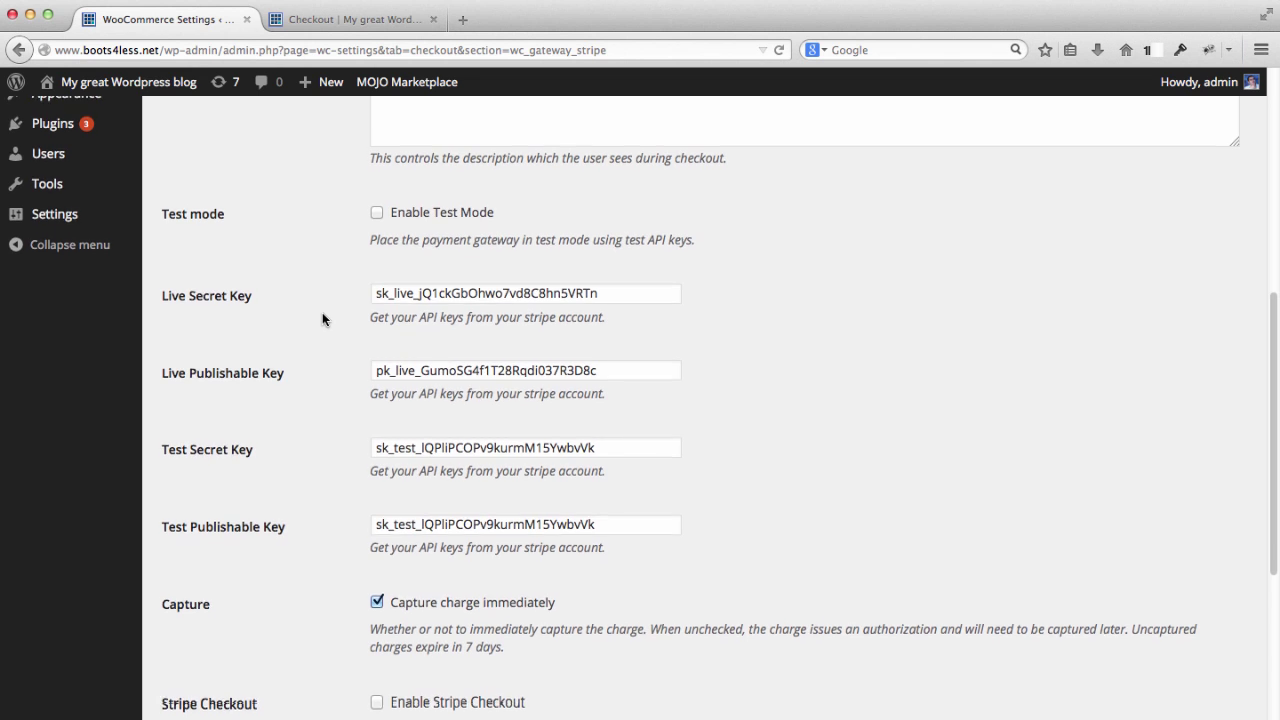
scroll(322, 313, up, 3)
scroll(322, 318, up, 4)
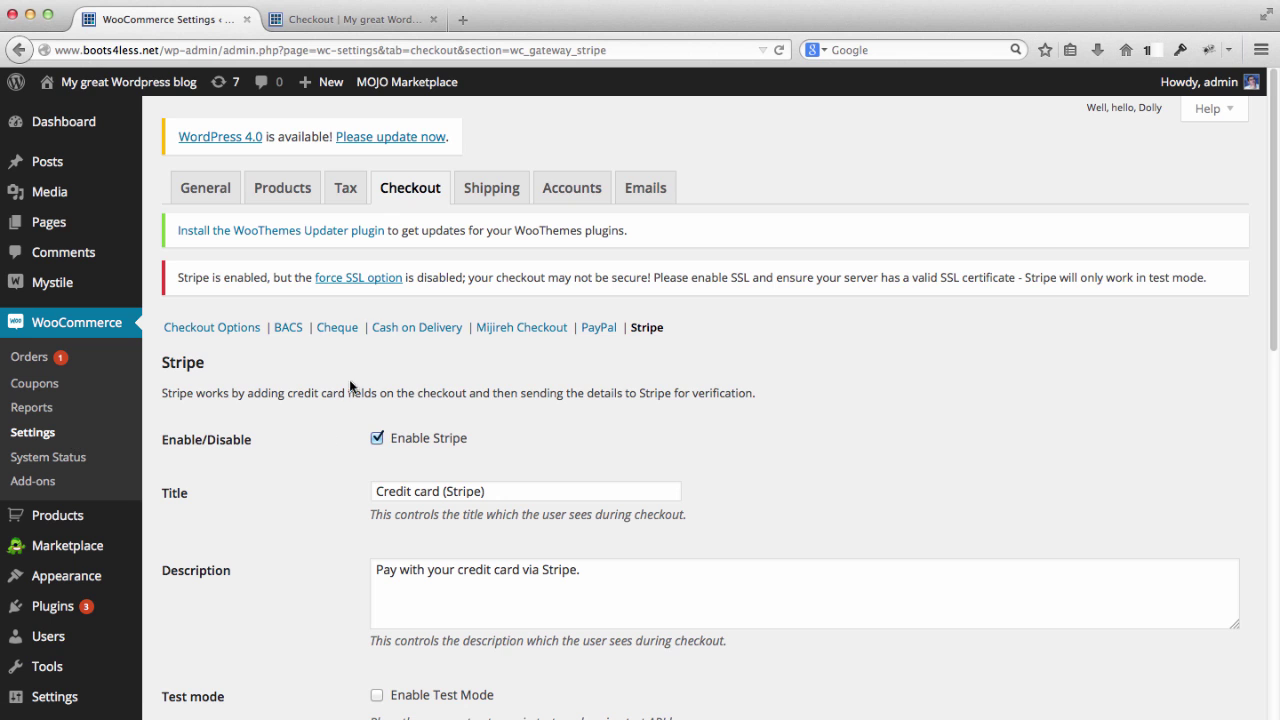
scroll(282, 378, down, 4)
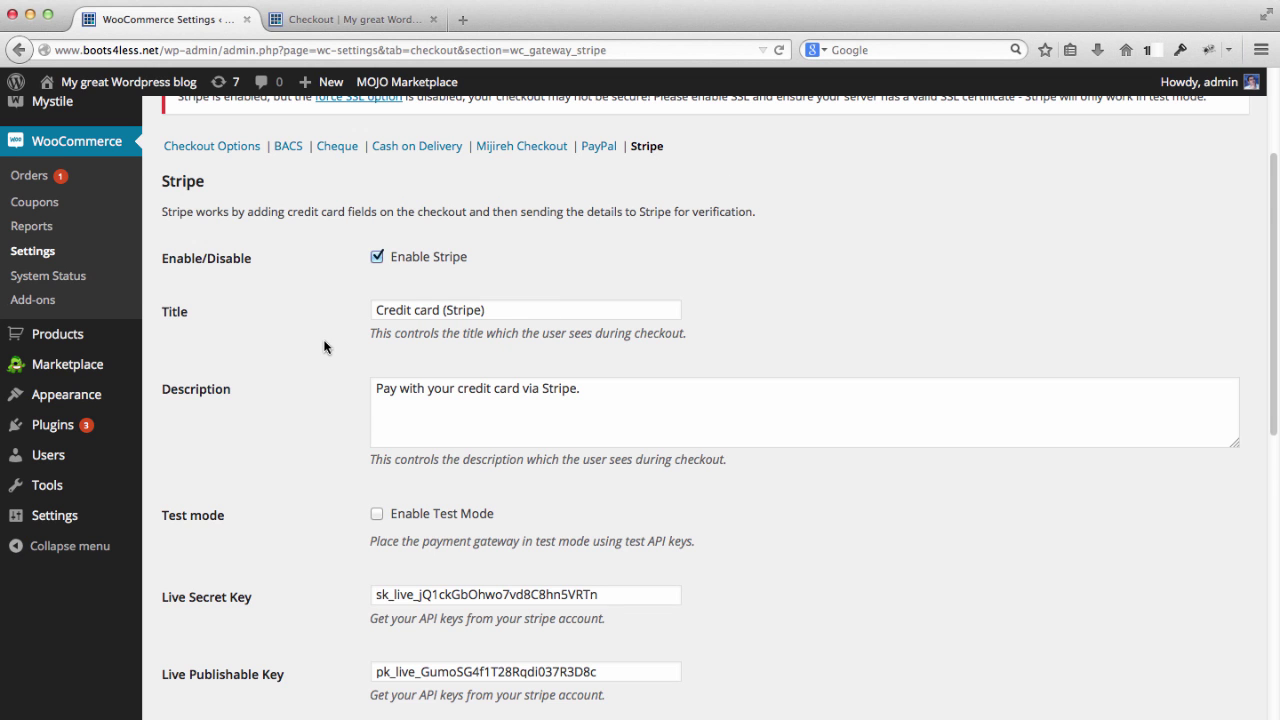
scroll(326, 347, down, 3)
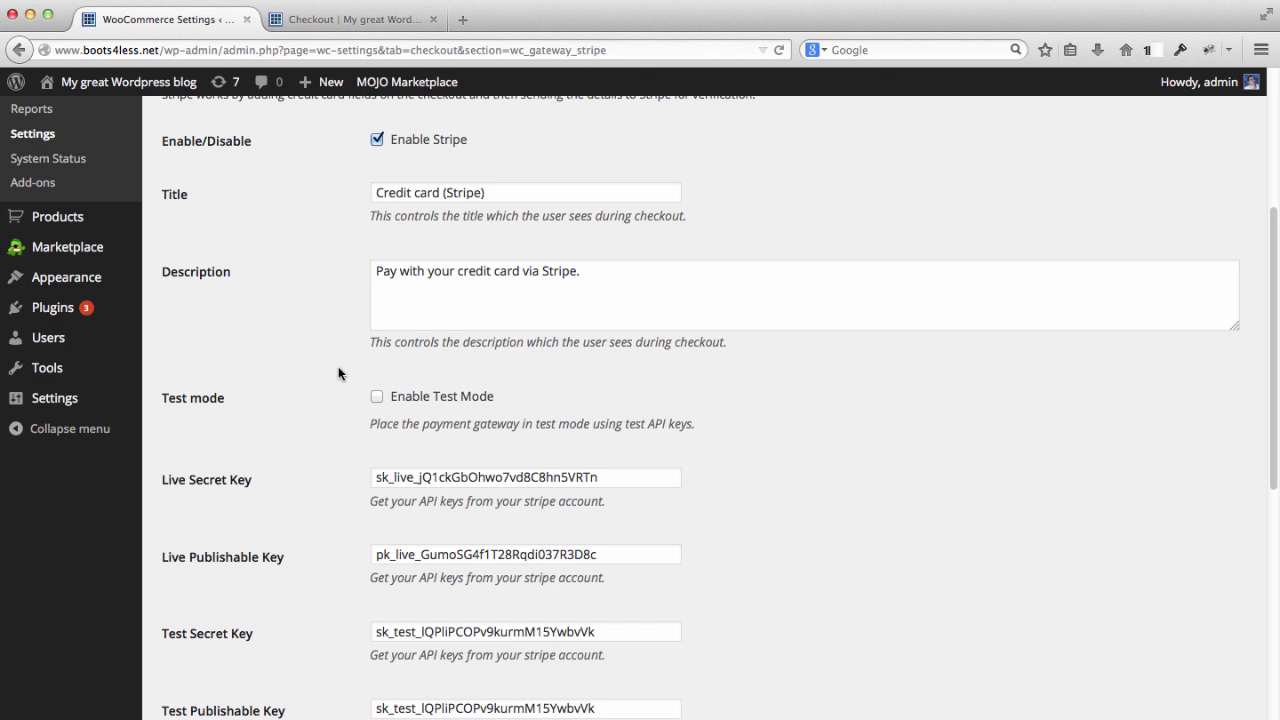
scroll(338, 373, up, 8)
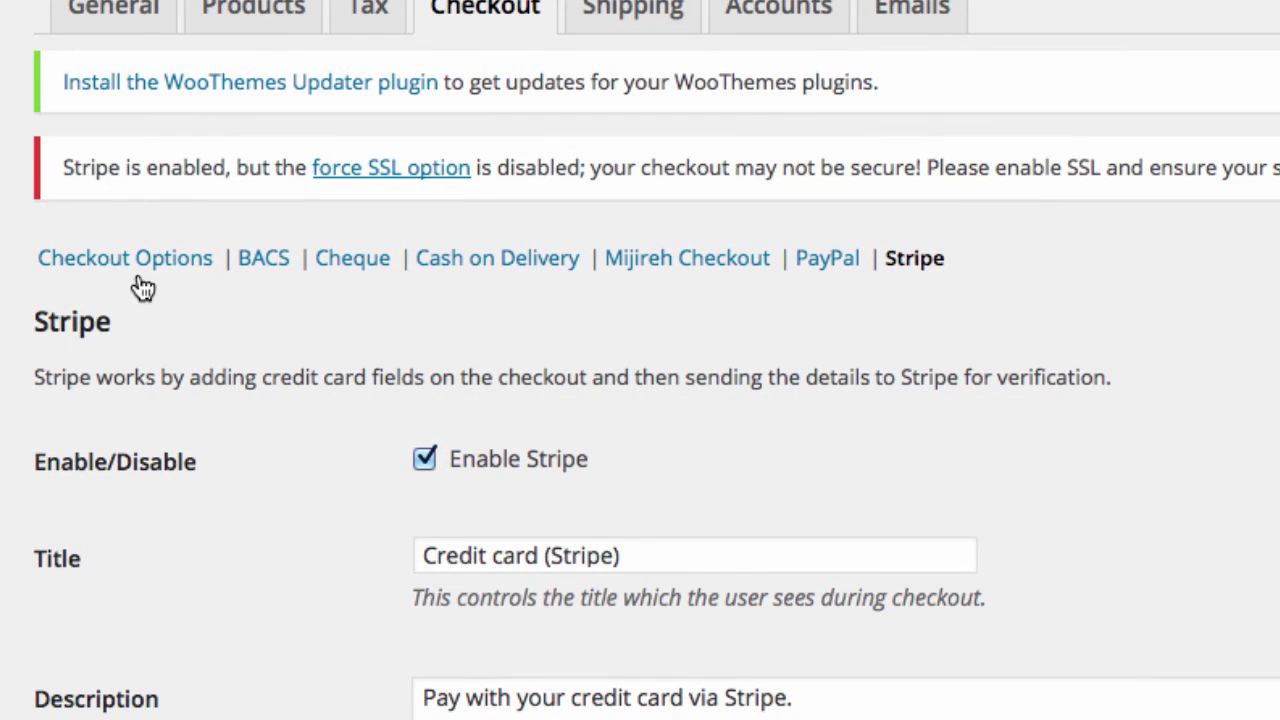
- Enable Force secure checkout and Un-force HTTPS when leaving checkout in Checkout Options, then save
click(130, 266)
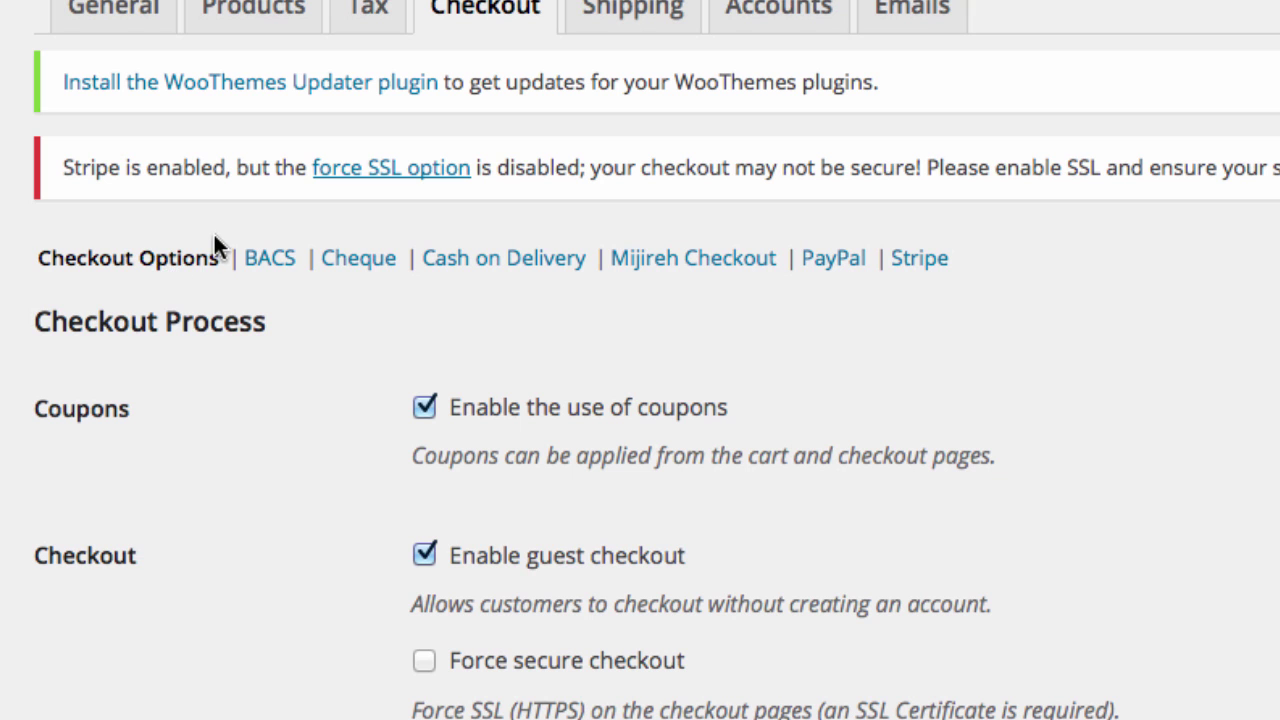
scroll(323, 268, down, 5)
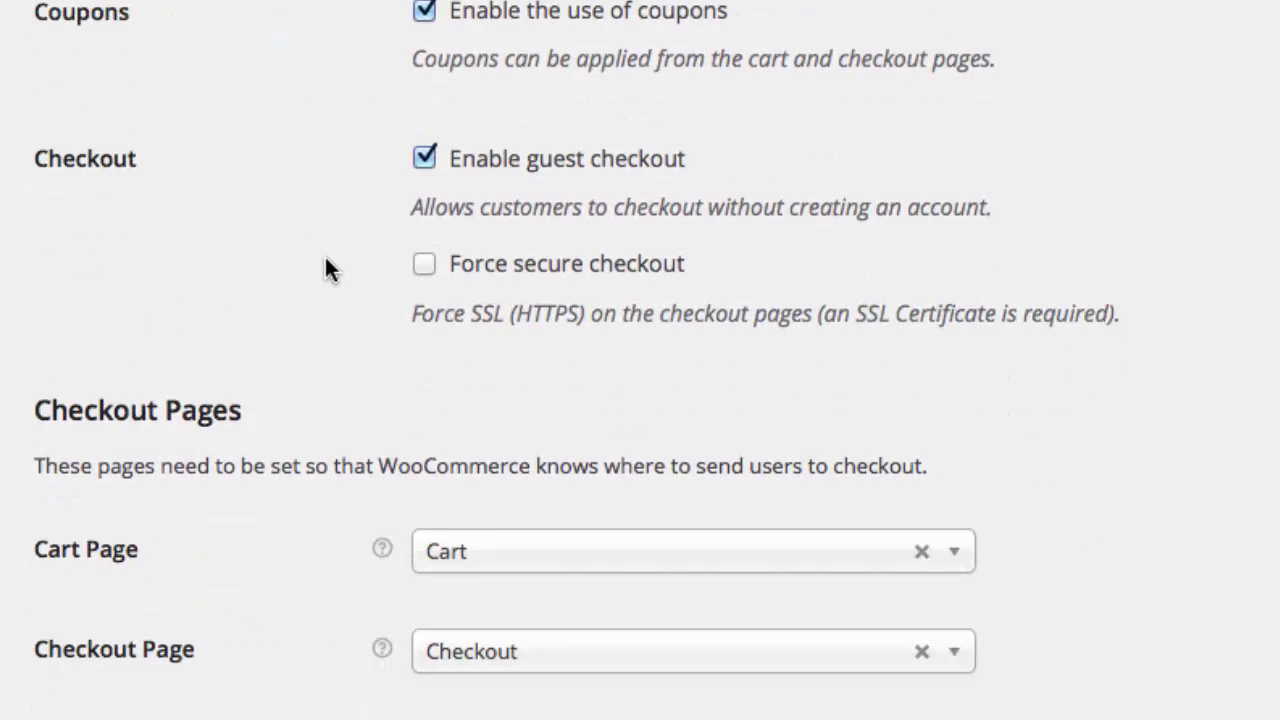
click(423, 266)
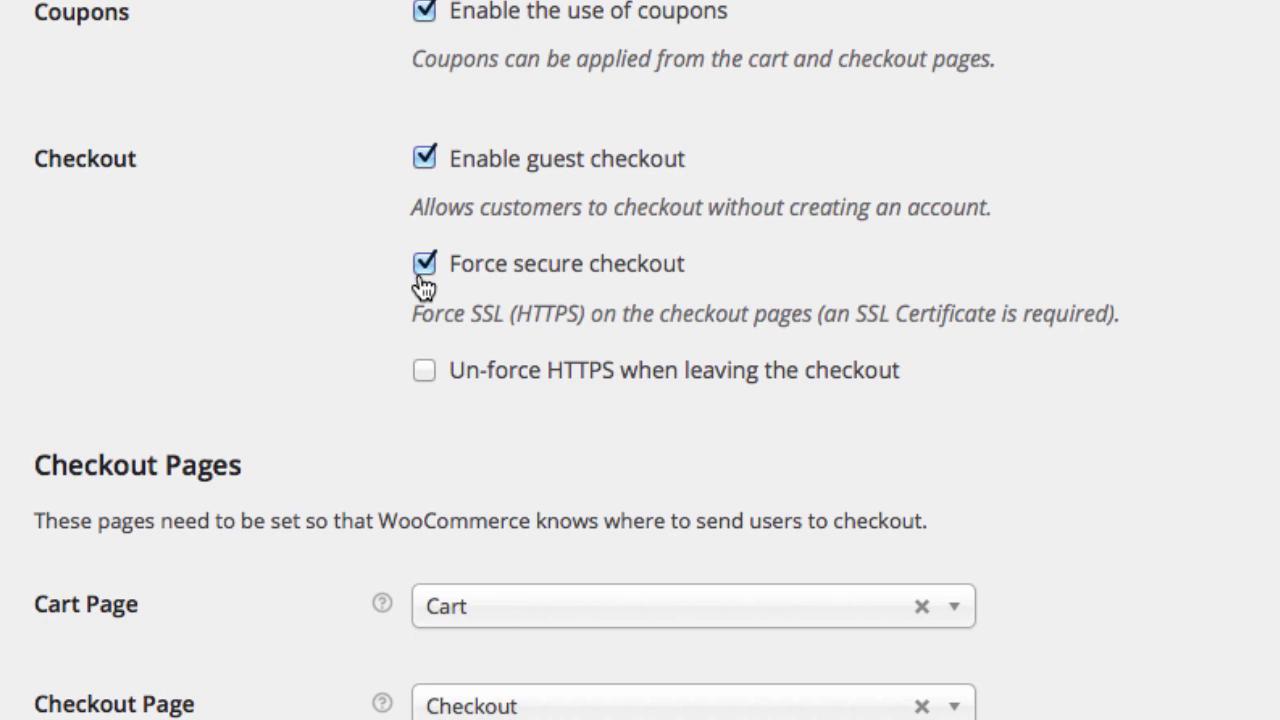
click(422, 377)
scroll(357, 320, down, 2)
scroll(357, 320, up, 1)
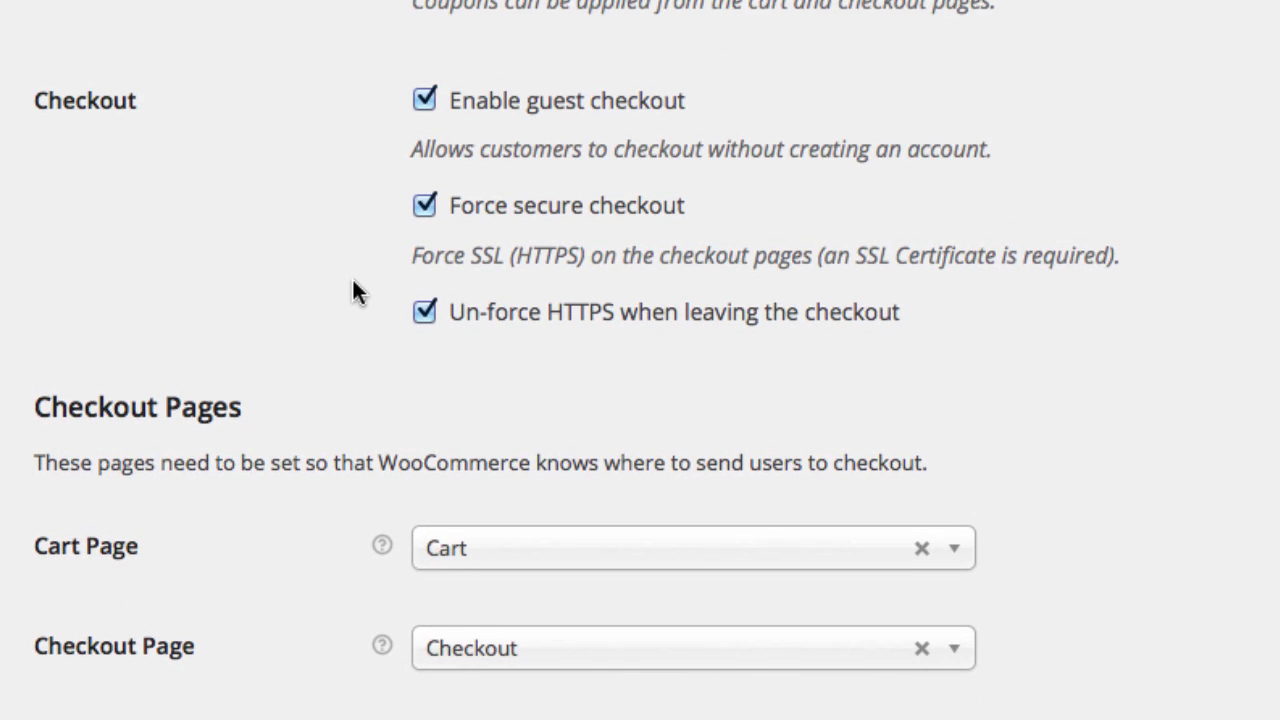
scroll(353, 281, down, 1)
scroll(352, 284, down, 8)
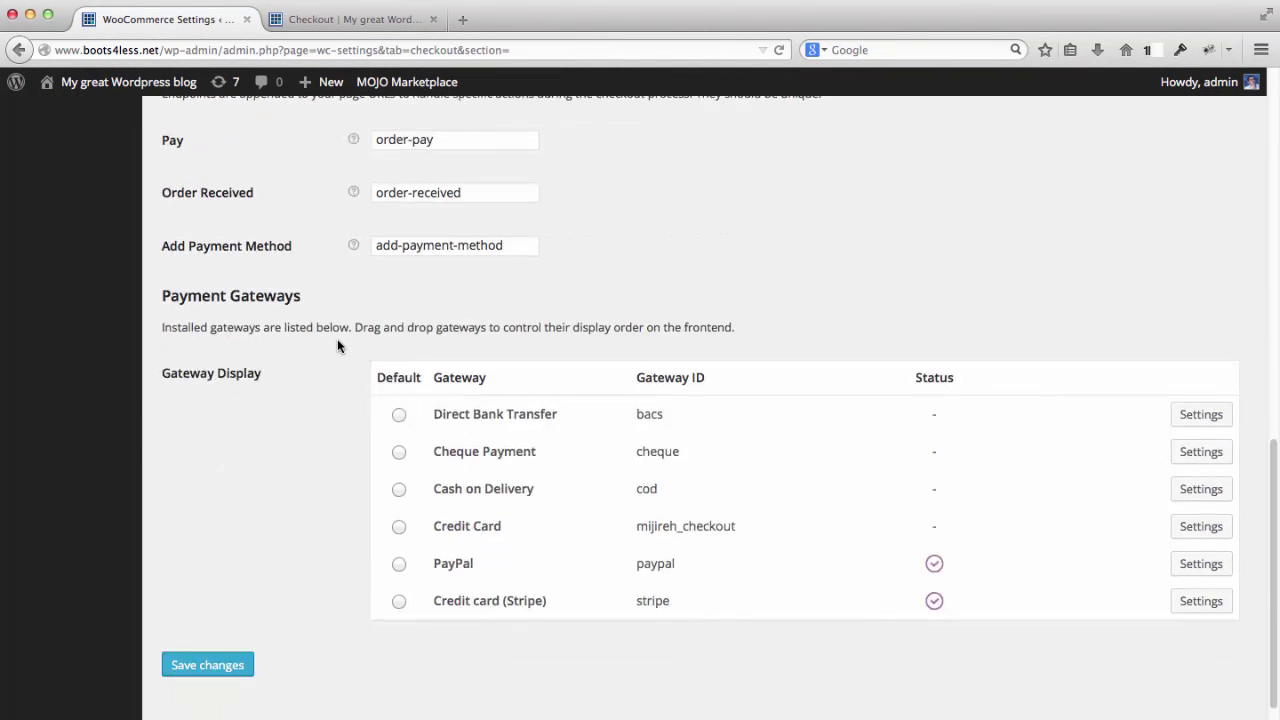
scroll(338, 346, down, 1)
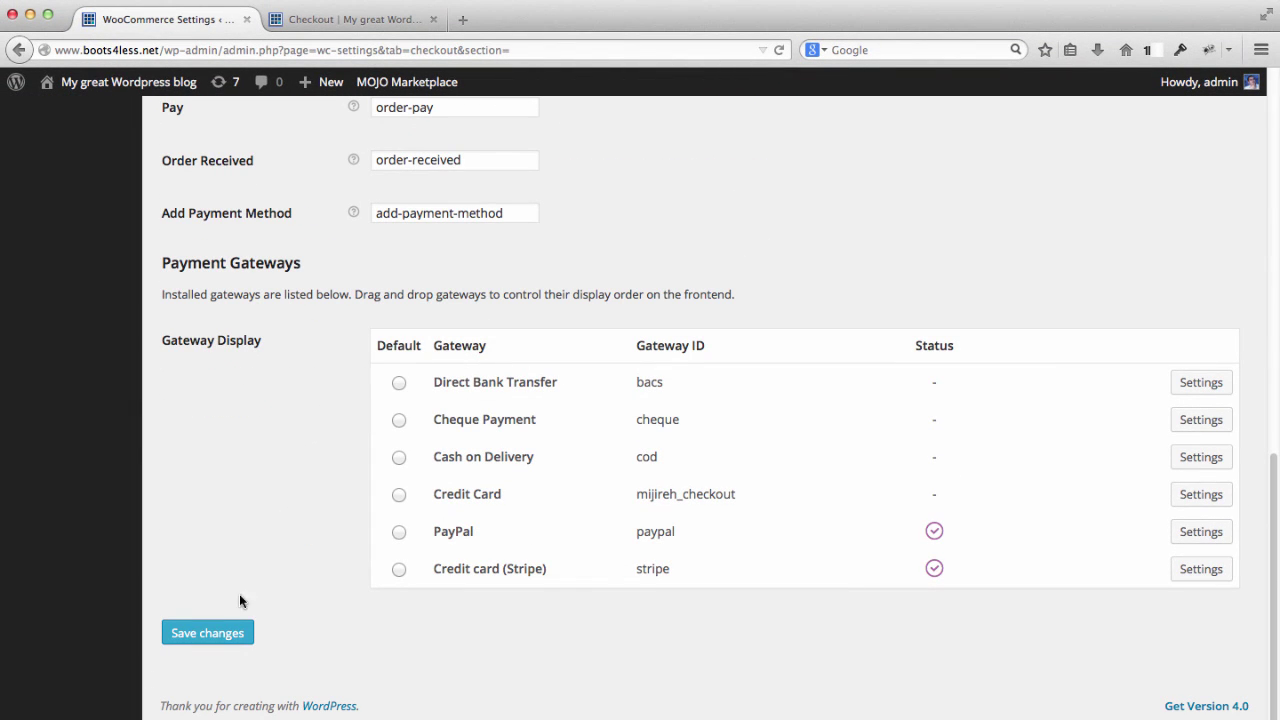
click(208, 632)
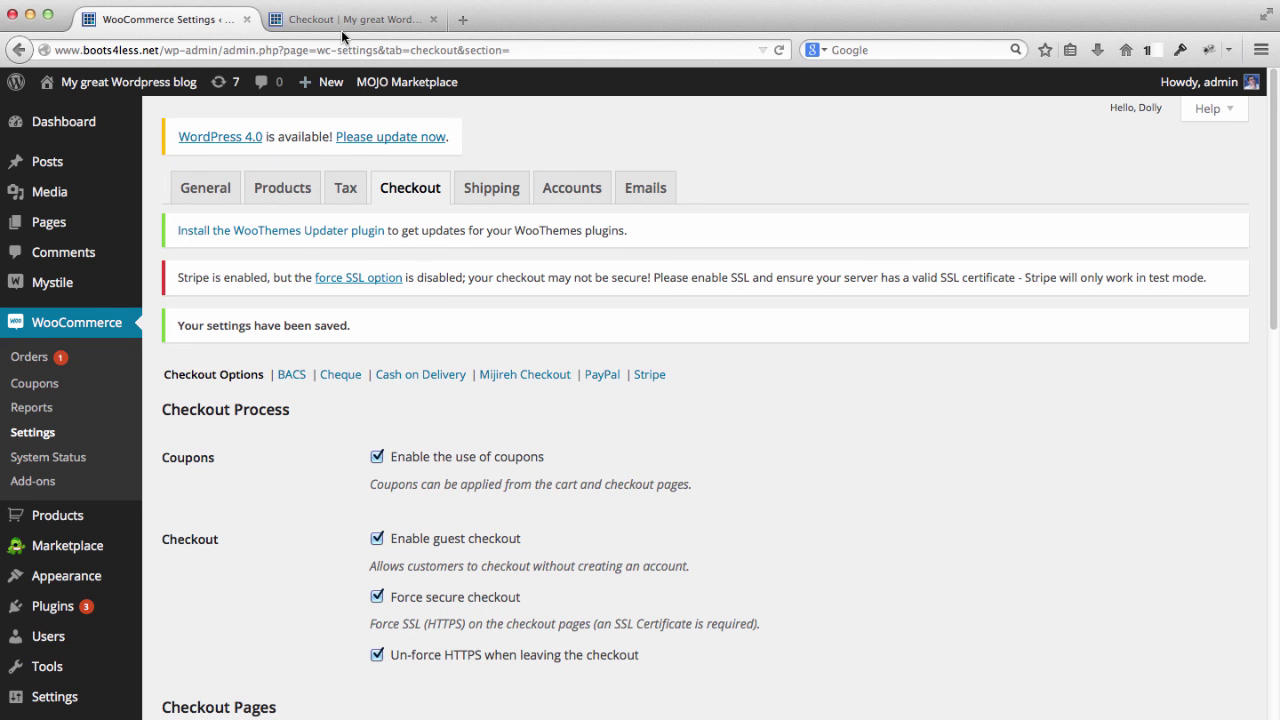
- Reload the boots4less checkout page so it now loads over HTTPS
click(343, 22)
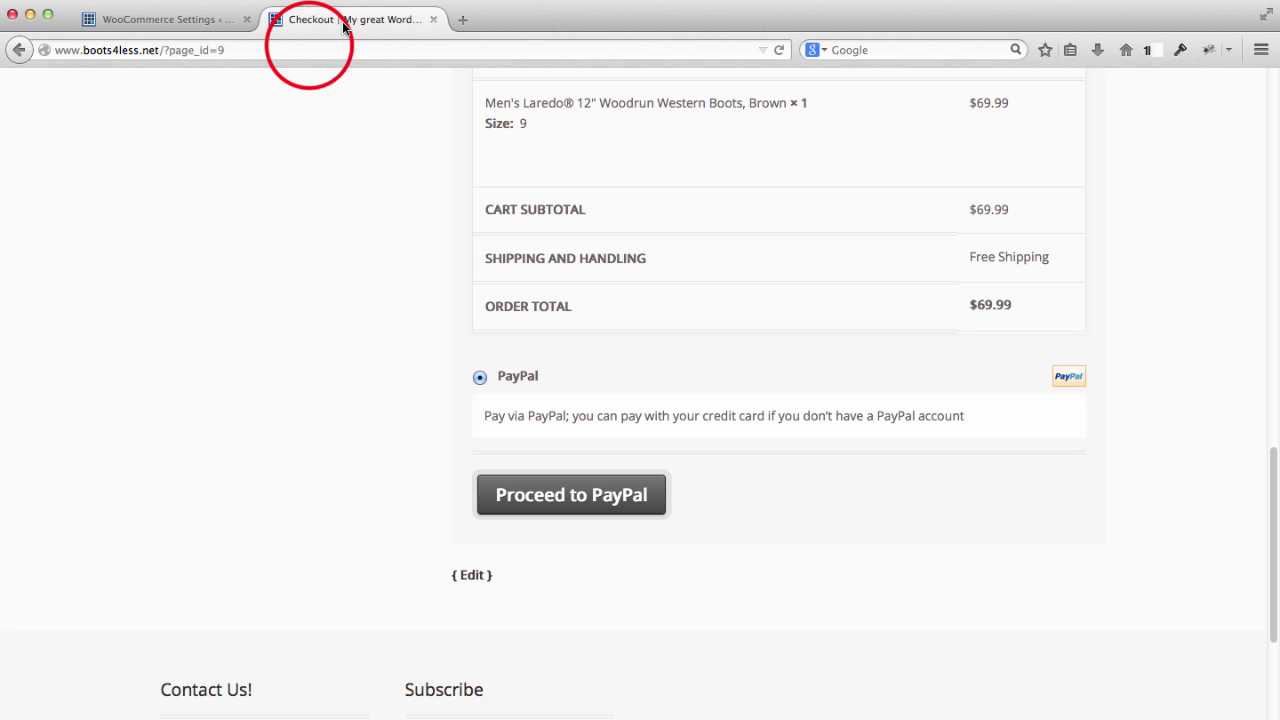
click(310, 45)
key(Return)
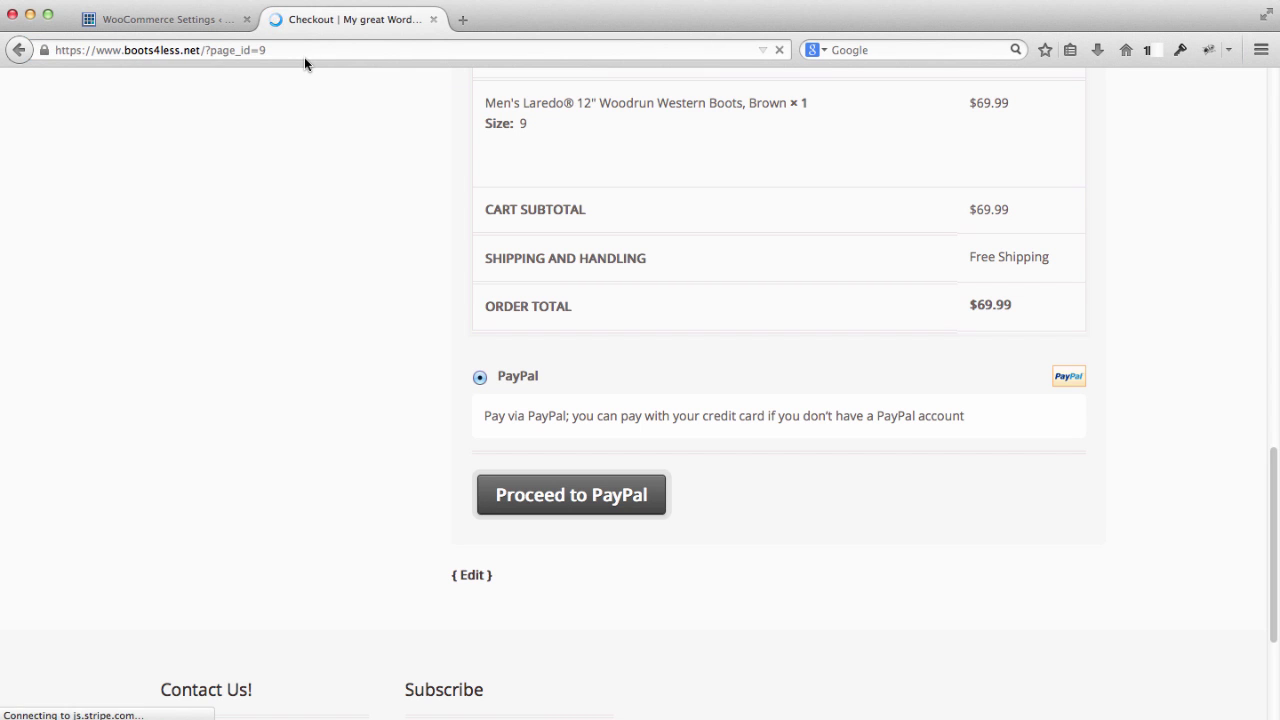
- Select Credit card (Stripe) as the payment method to reveal the card fields
scroll(148, 318, down, 10)
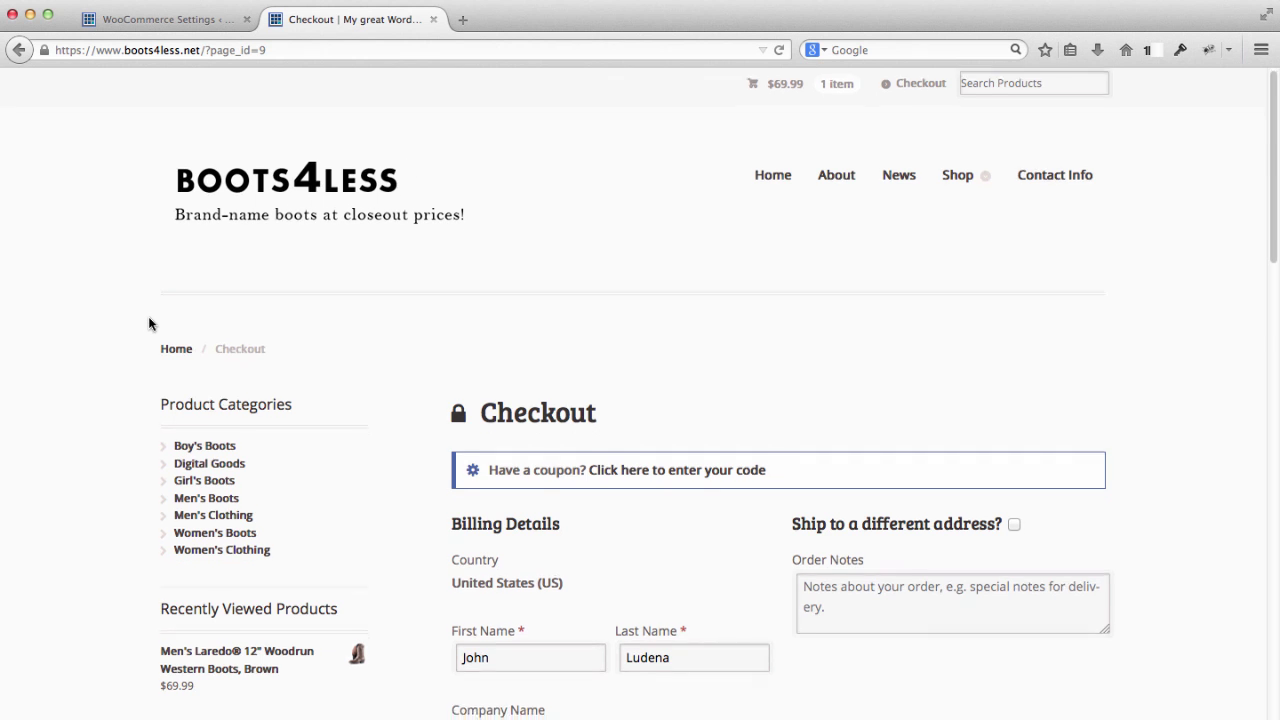
scroll(148, 323, down, 12)
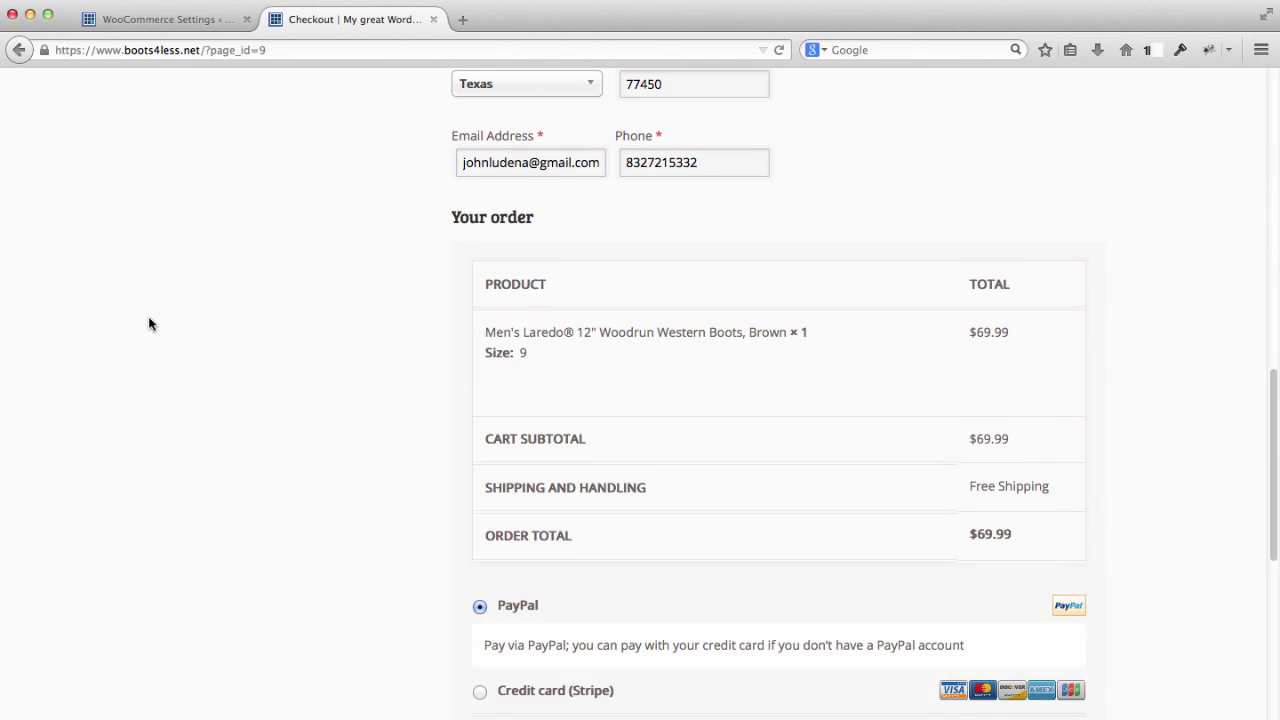
click(479, 408)
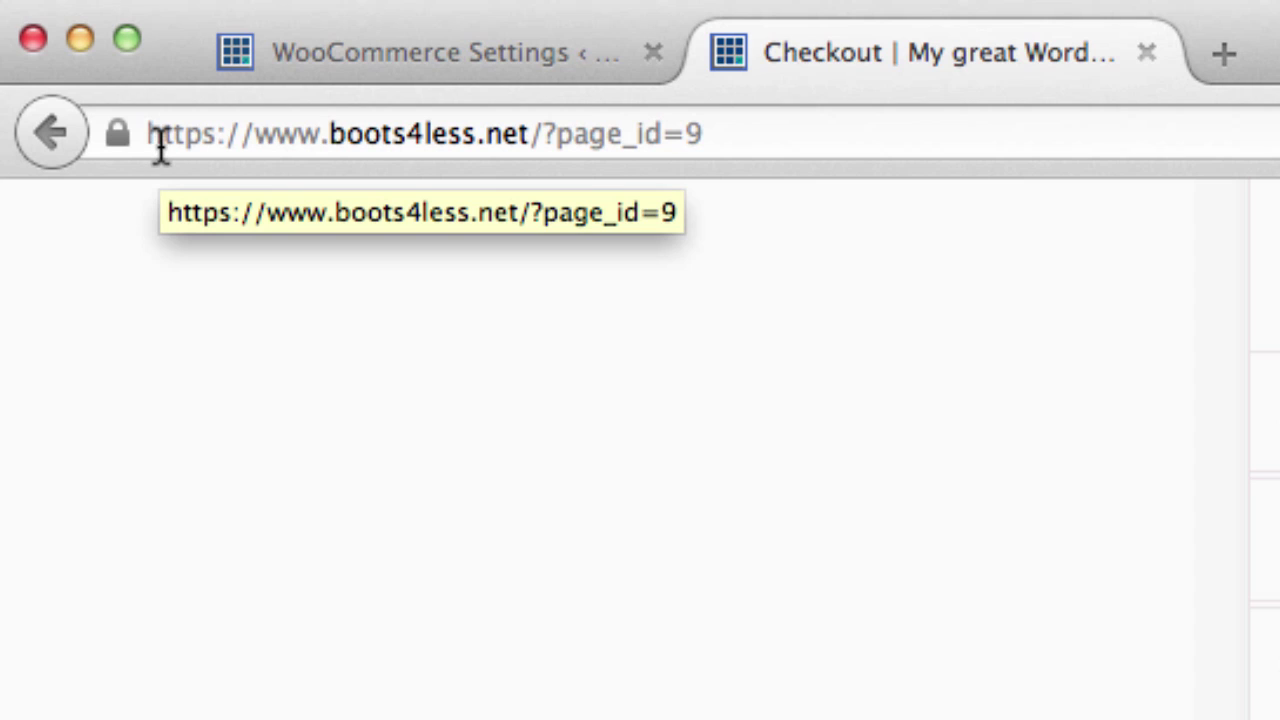
mouse_move(119, 128)
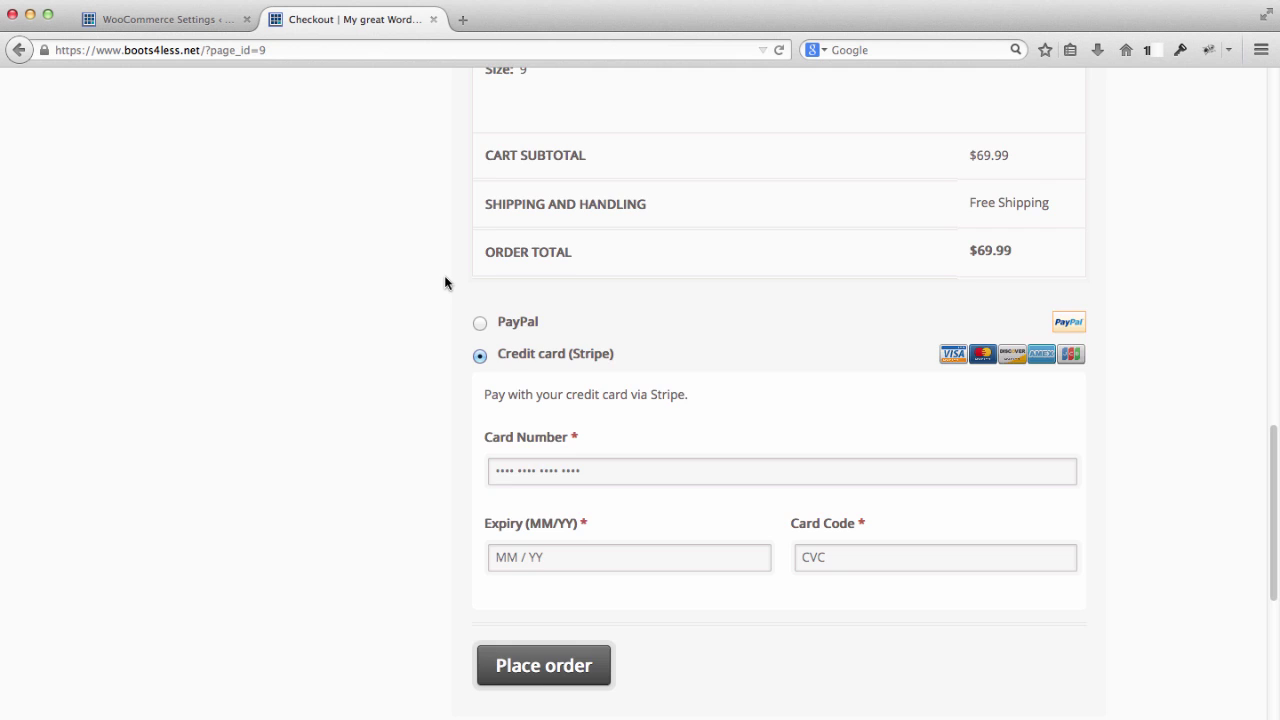
scroll(444, 275, up, 15)
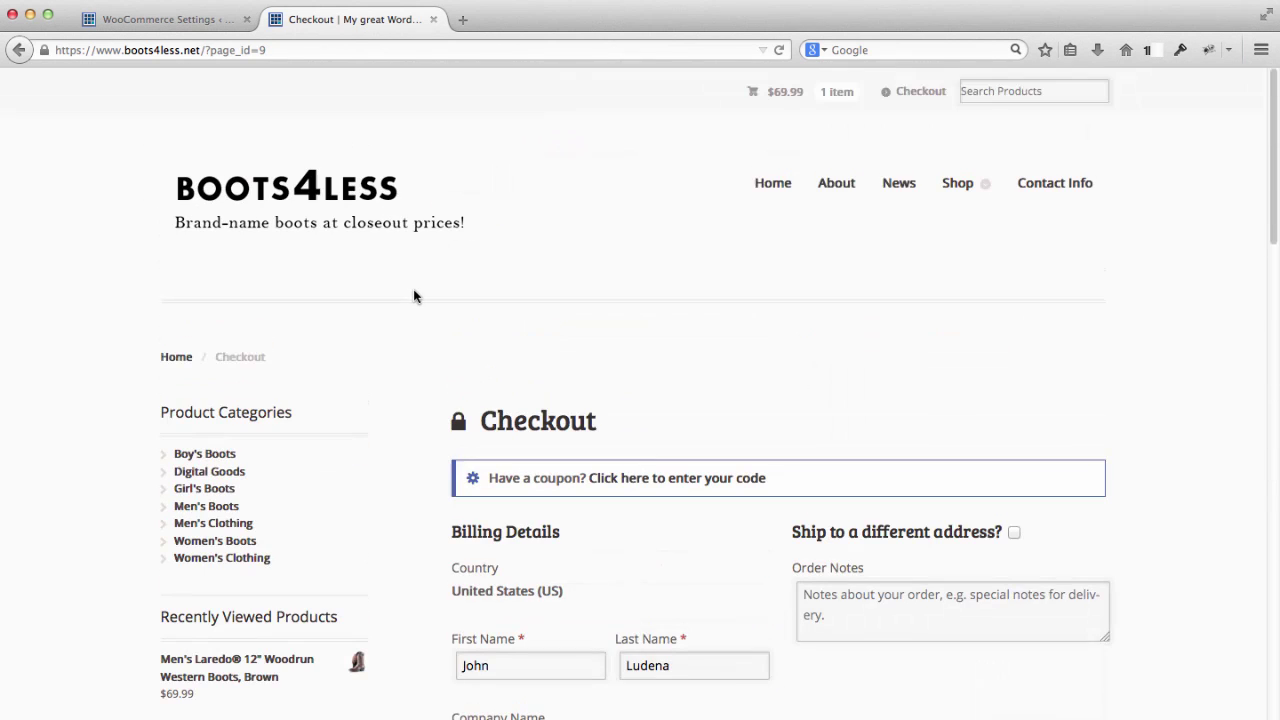